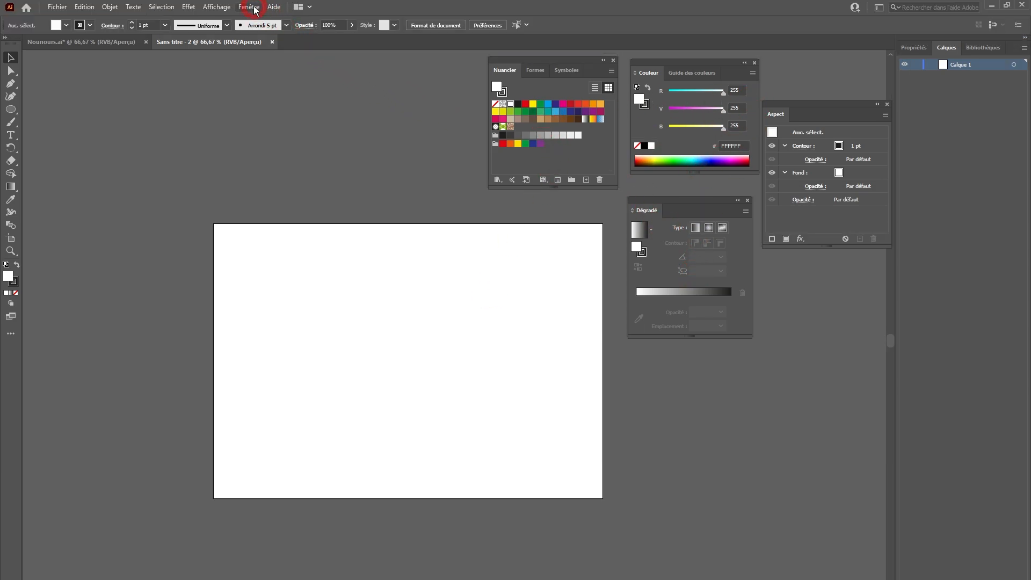
left_click(249, 7)
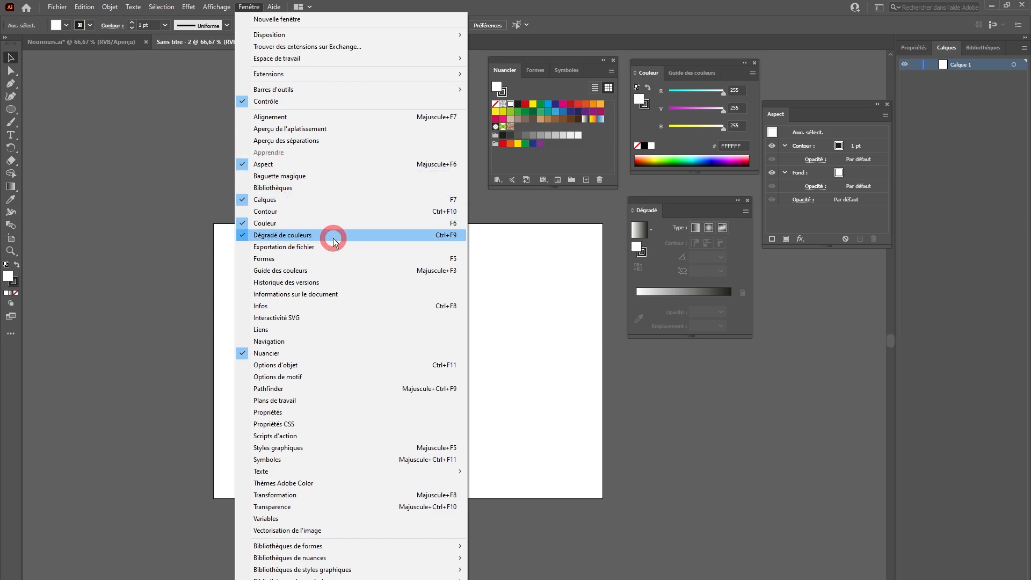
left_click(181, 158)
left_click(579, 130)
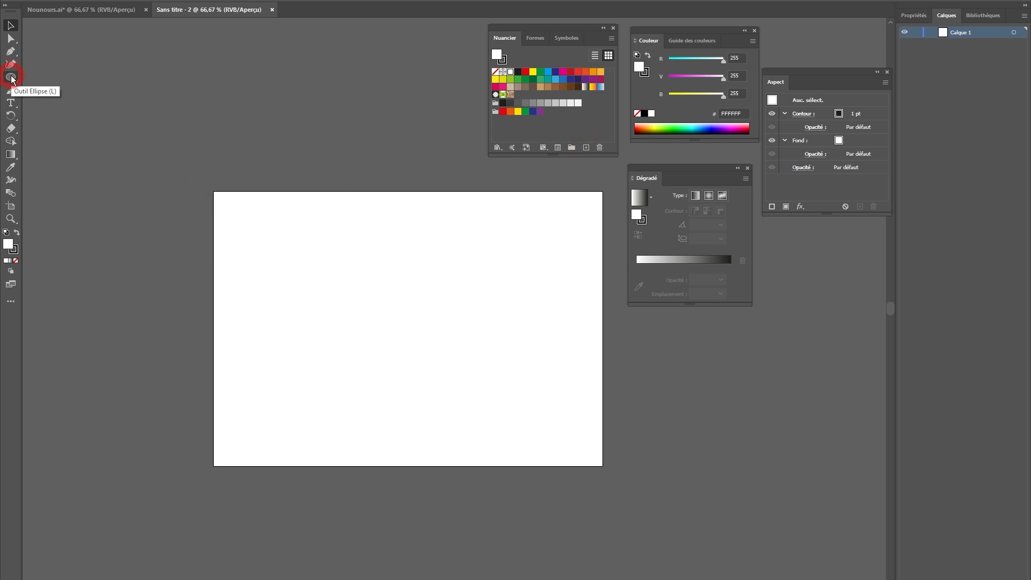
- Draw a circle about 144 mm in diameter in the middle of the artboard and remove its stroke
left_click_drag(12, 79, 59, 97)
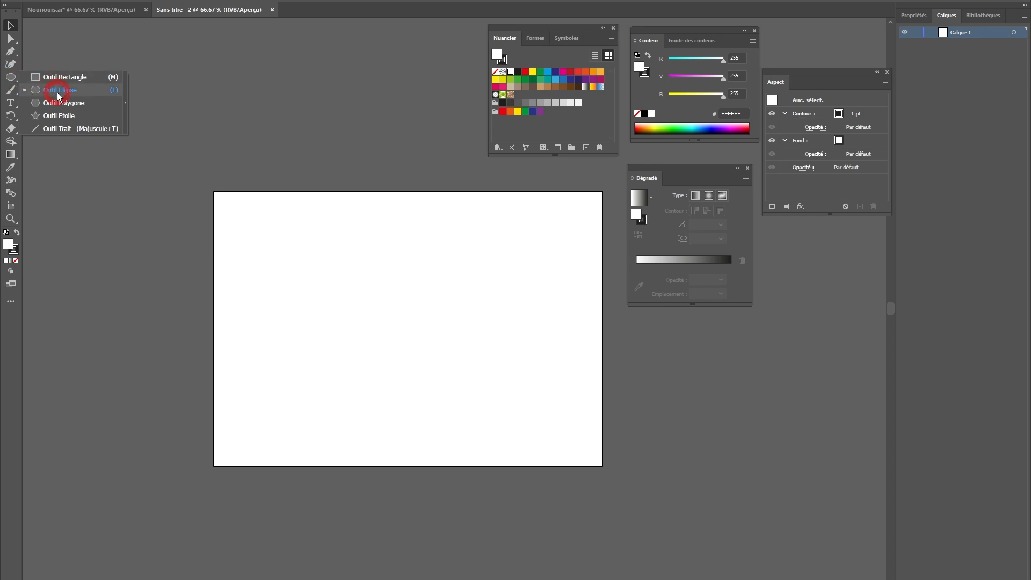
left_click_drag(59, 97, 56, 91)
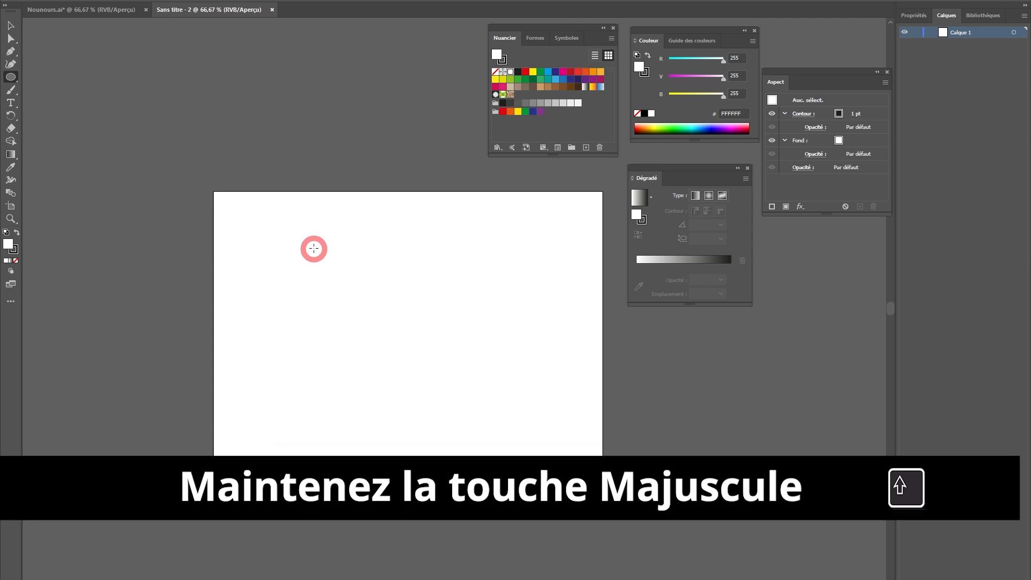
left_click_drag(311, 245, 500, 405)
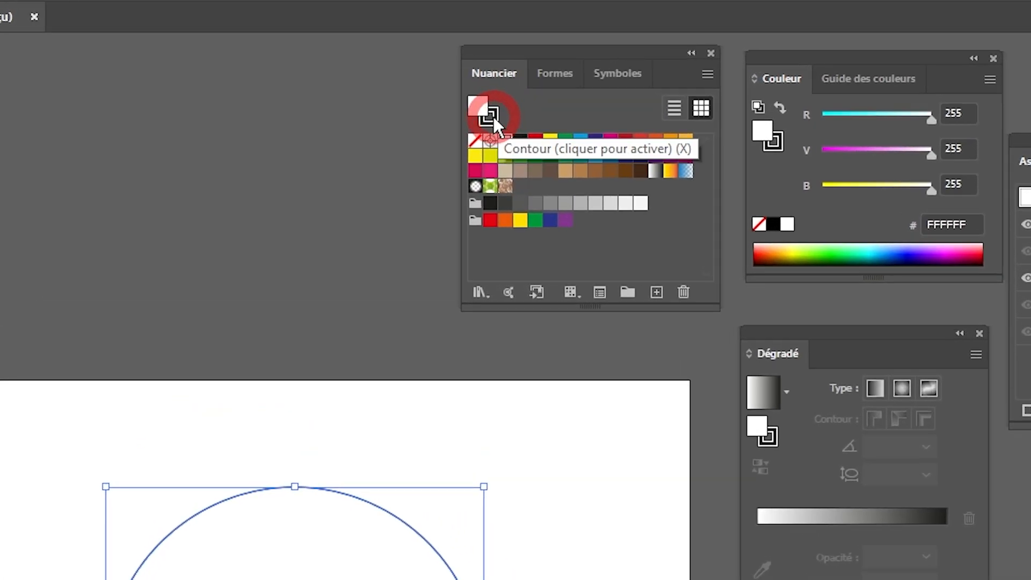
left_click(492, 114)
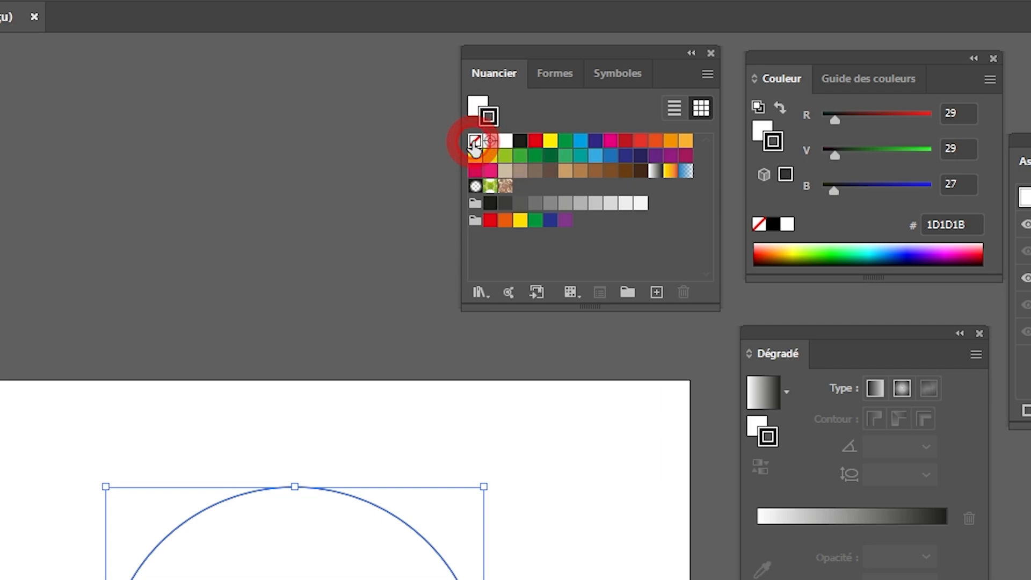
left_click(475, 143)
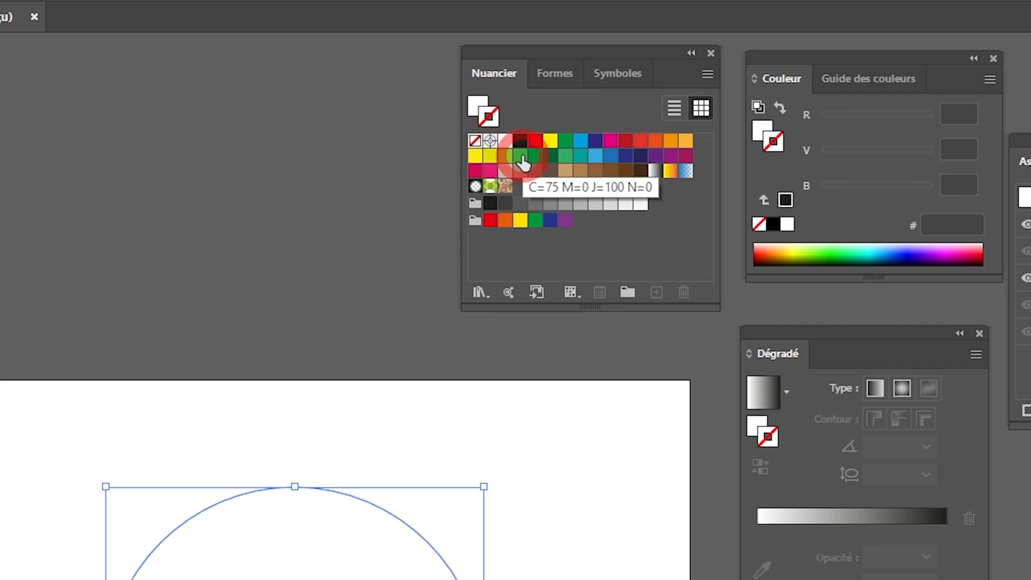
- Fill the circle with a radial black-and-white gradient and reverse it so black is at the centre
left_click(478, 107)
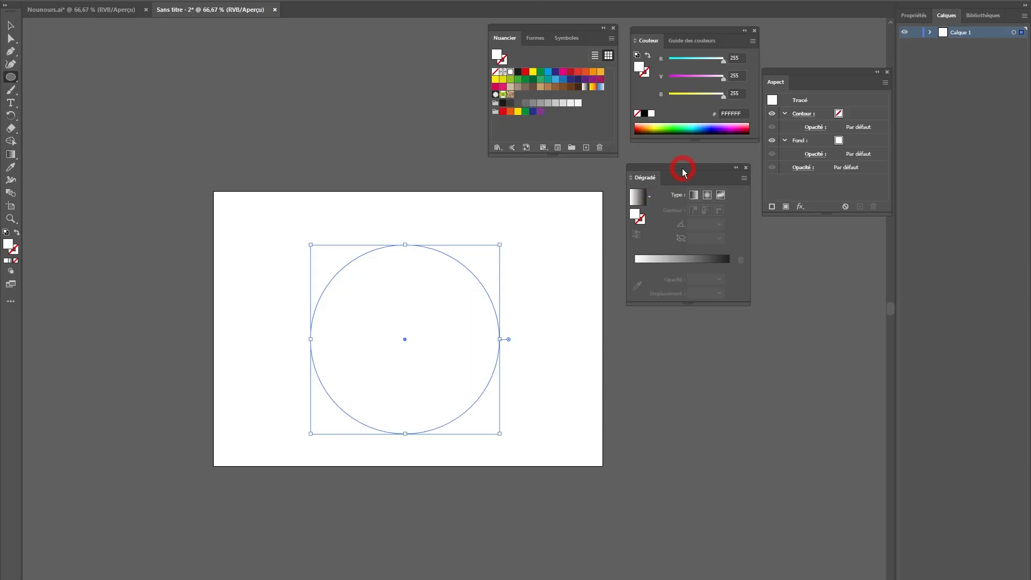
left_click_drag(683, 172, 686, 171)
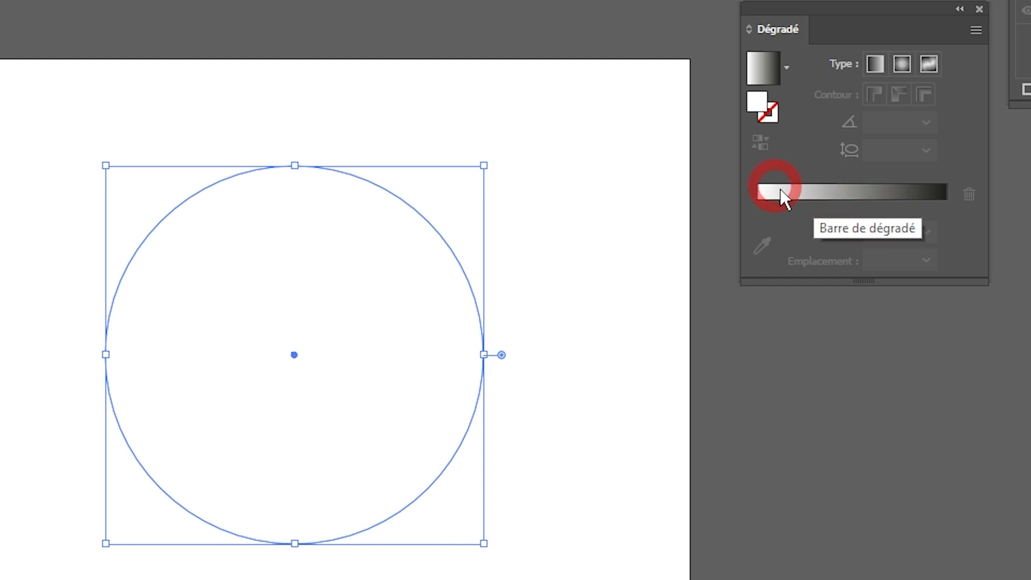
left_click(836, 191)
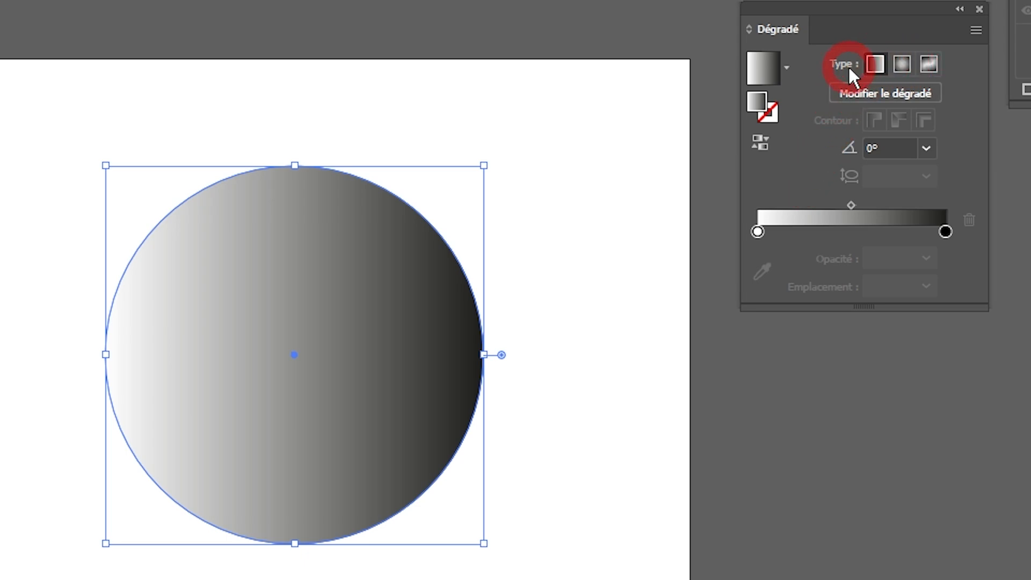
left_click(901, 65)
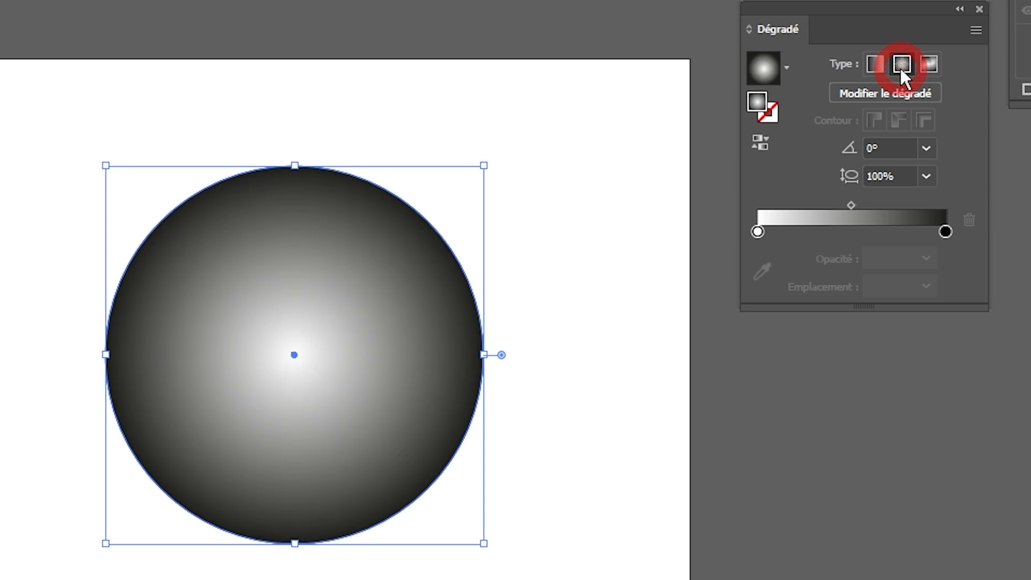
left_click(762, 143)
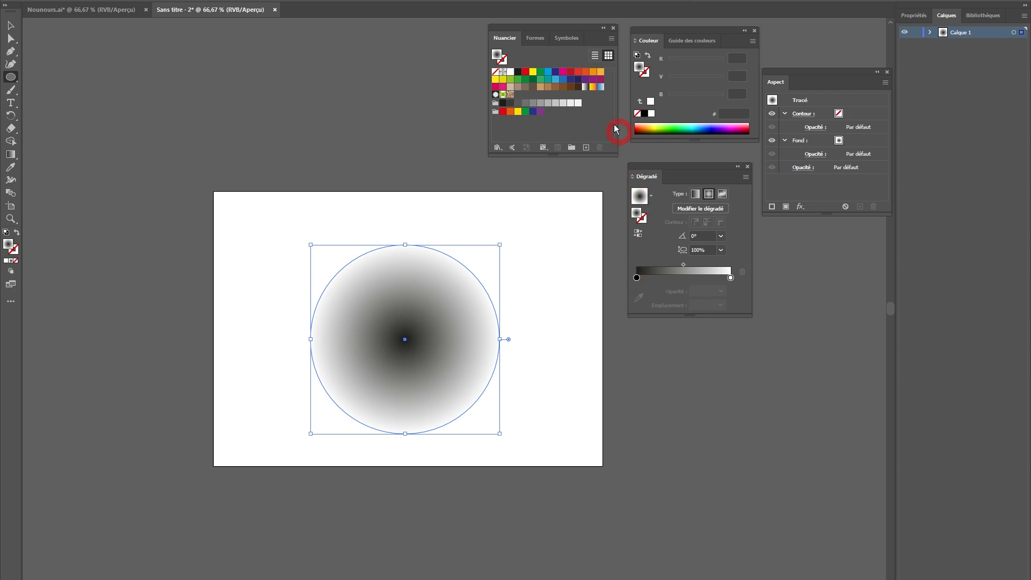
- Color the gradient's centre stop dark blue 29235C at about 22%, and add a light blue 36A9E1 stop before the white one
left_click(578, 80)
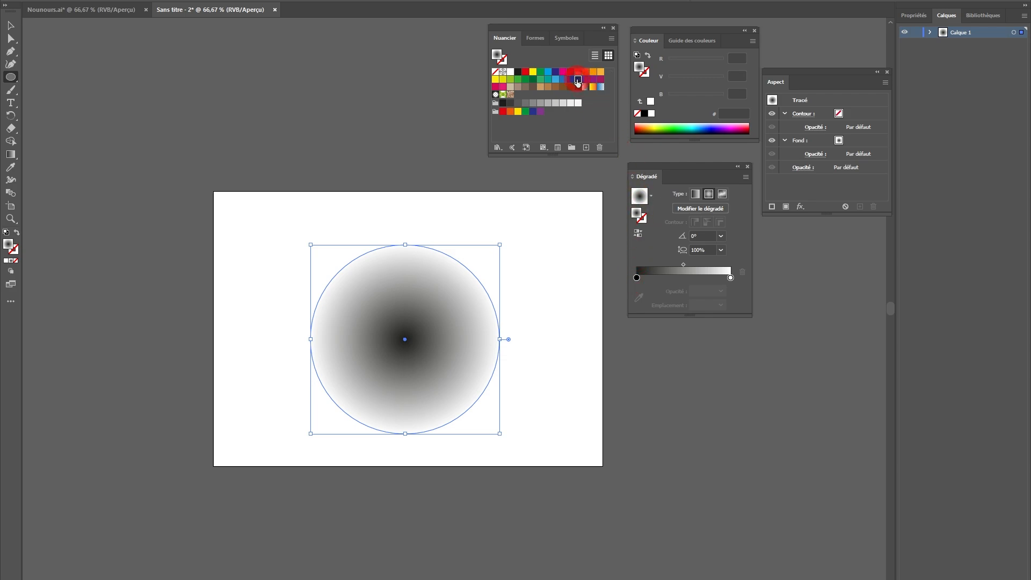
left_click_drag(578, 81, 637, 280)
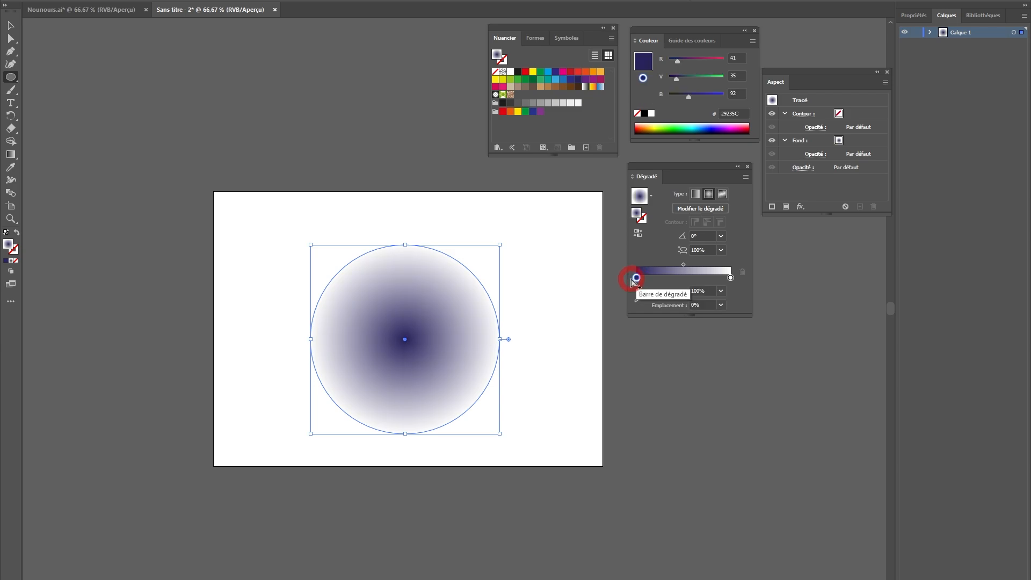
left_click(695, 278)
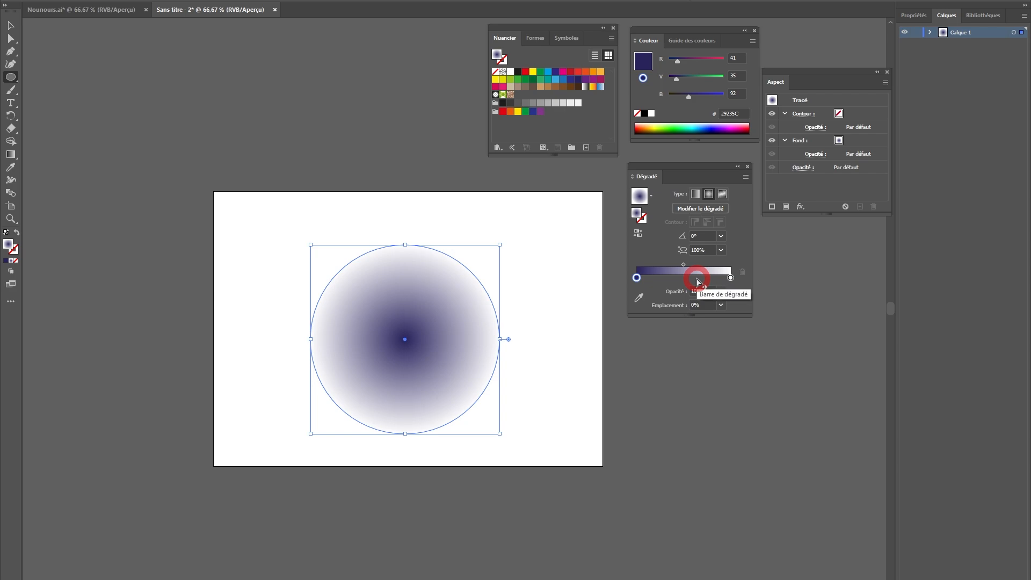
left_click(556, 80)
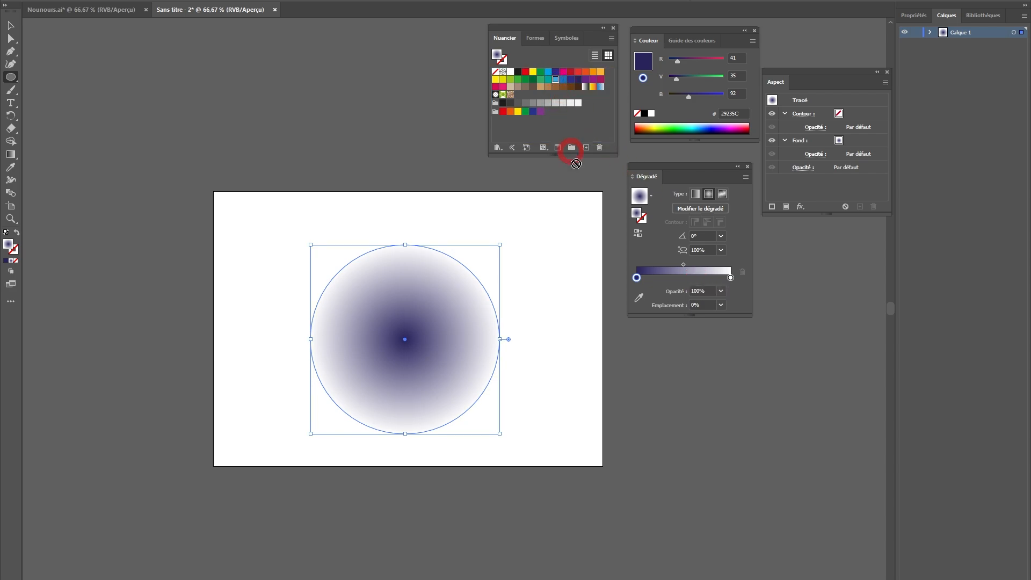
left_click(691, 278)
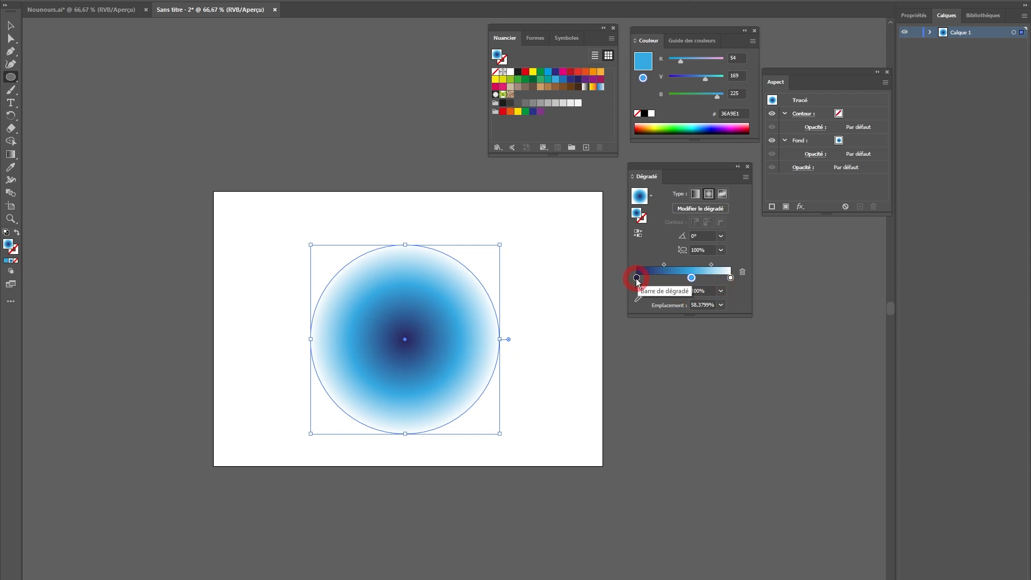
mouse_move(637, 278)
left_mouse_down()
mouse_move(703, 278)
mouse_move(657, 277)
left_mouse_up()
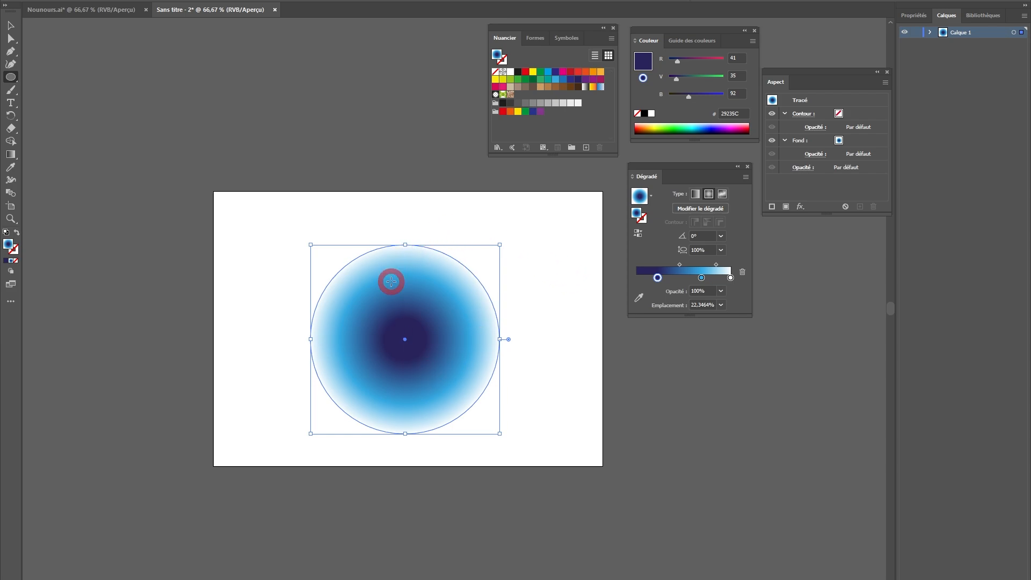
- Copy the gradient circle, paste it in front, and scale the copy proportionally around its centre to a tiny circle
left_click(84, 6)
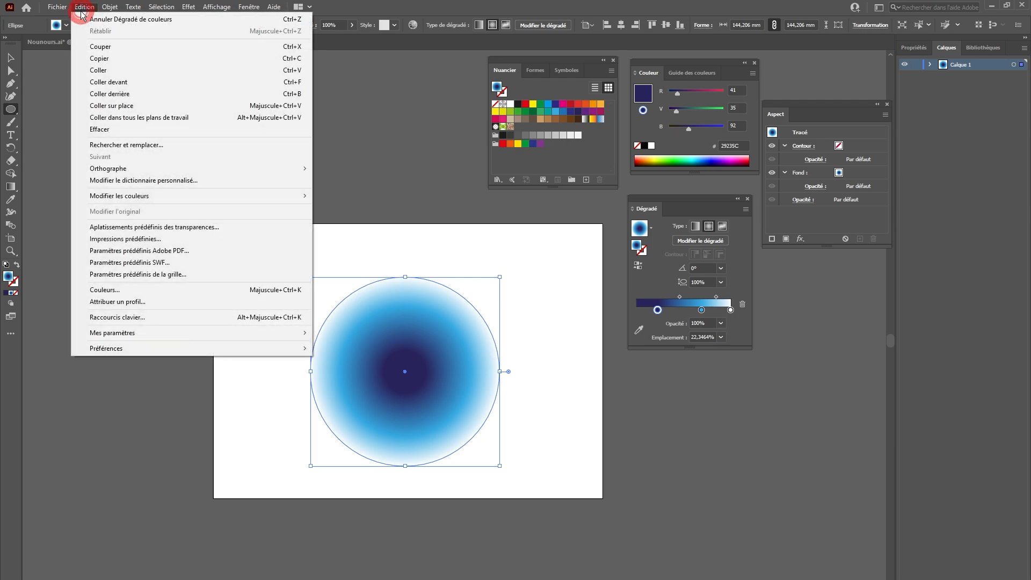
left_click(157, 63)
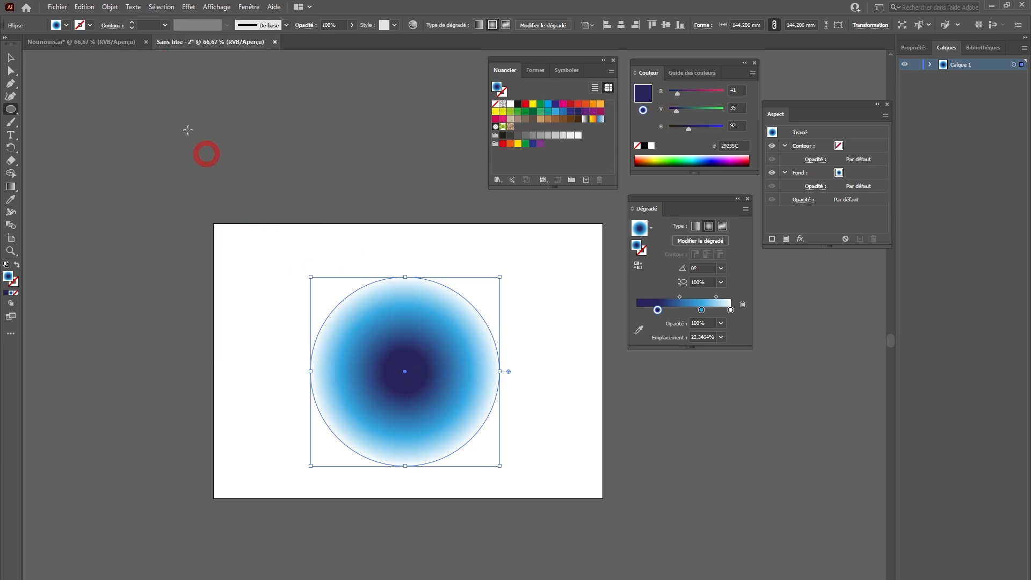
left_click(85, 7)
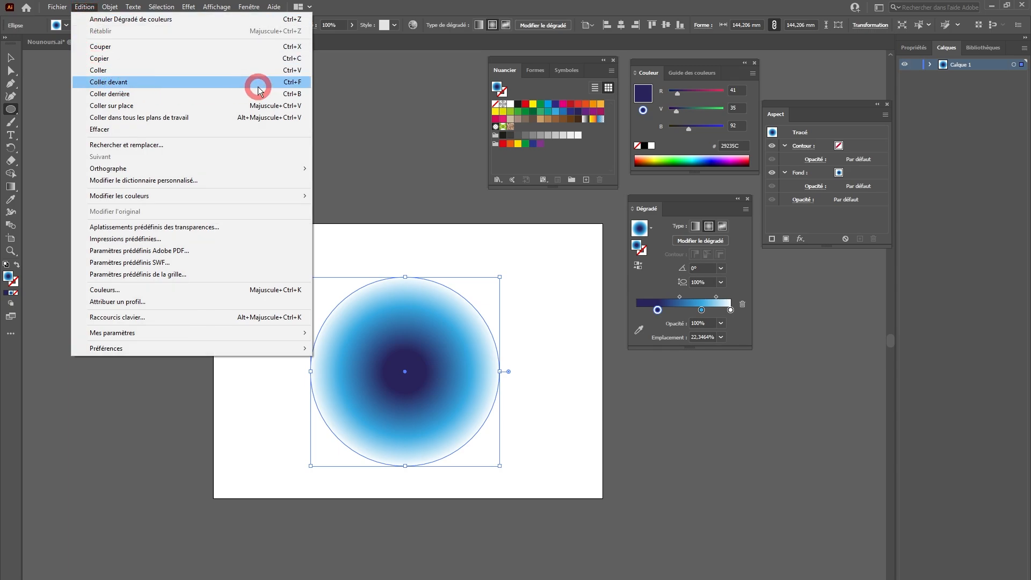
left_click(160, 83)
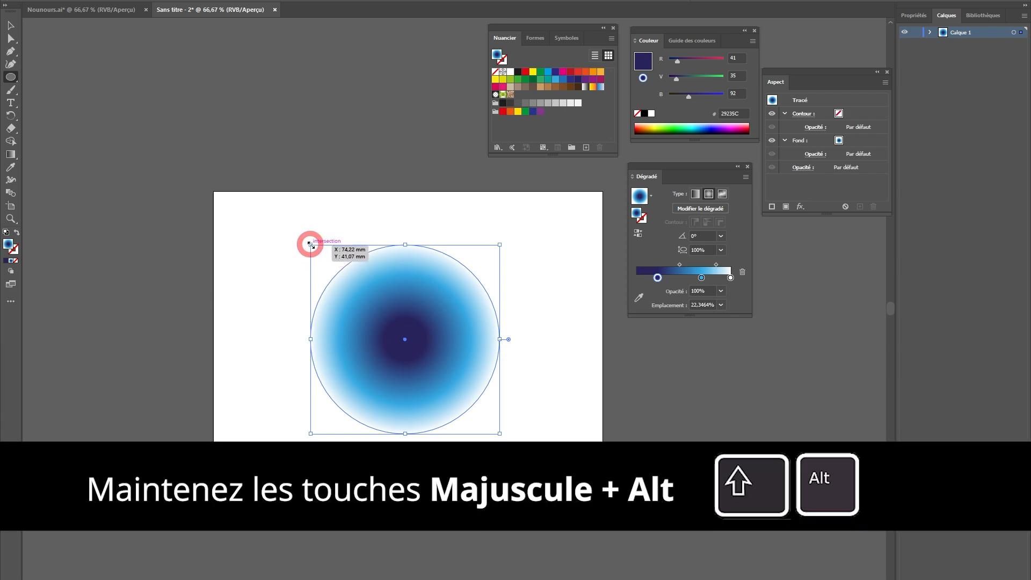
left_click_drag(310, 244, 393, 336)
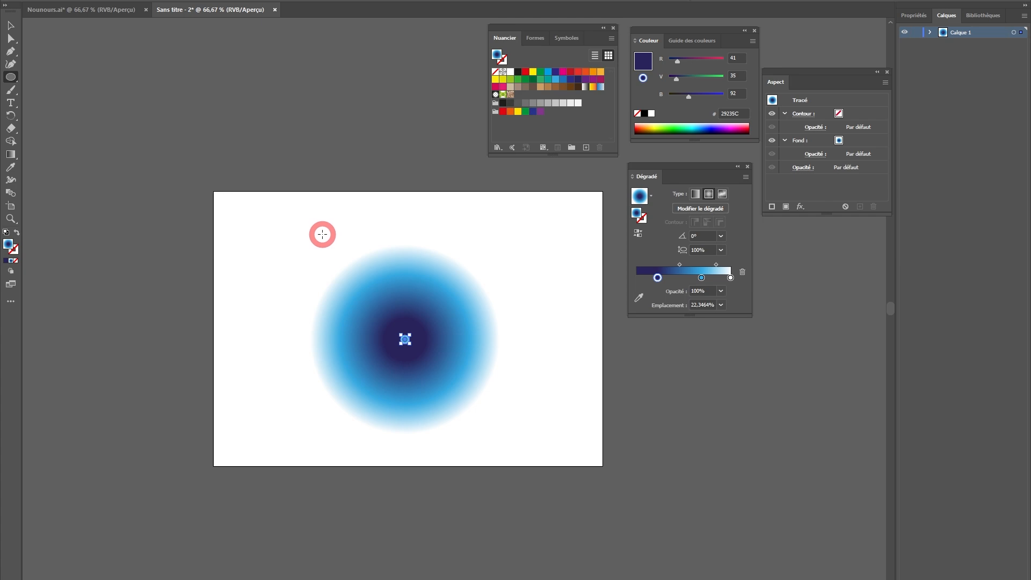
- Select both circles and set the shape blend spacing (Pas) to Etapes with 100 steps
key("v")
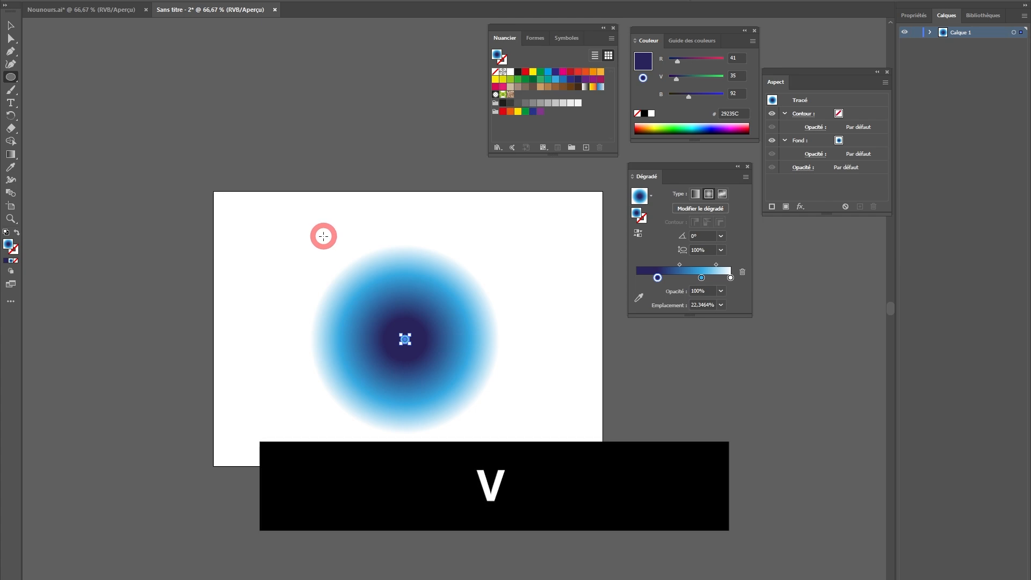
left_click_drag(427, 330, 455, 400)
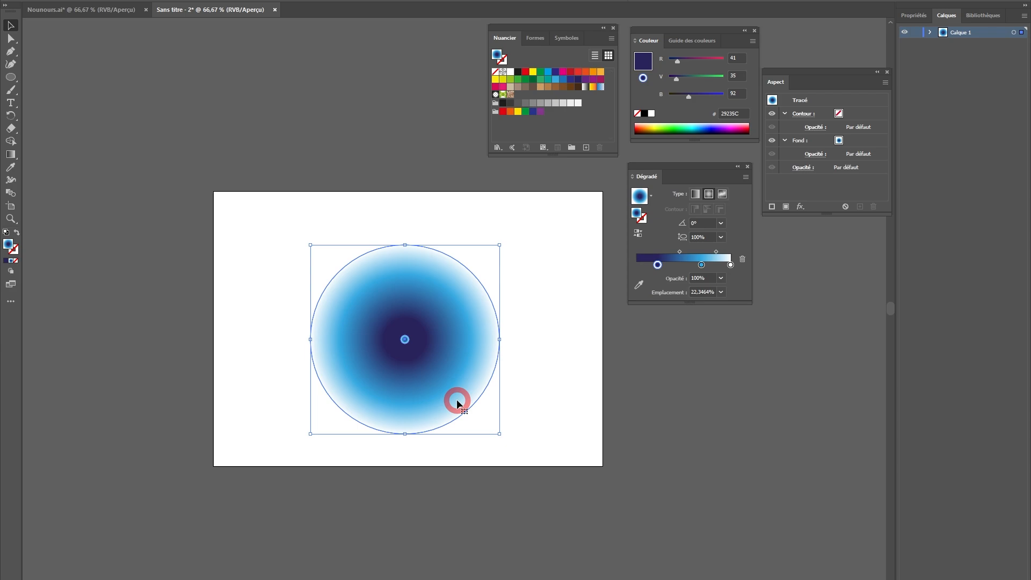
left_click(113, 1)
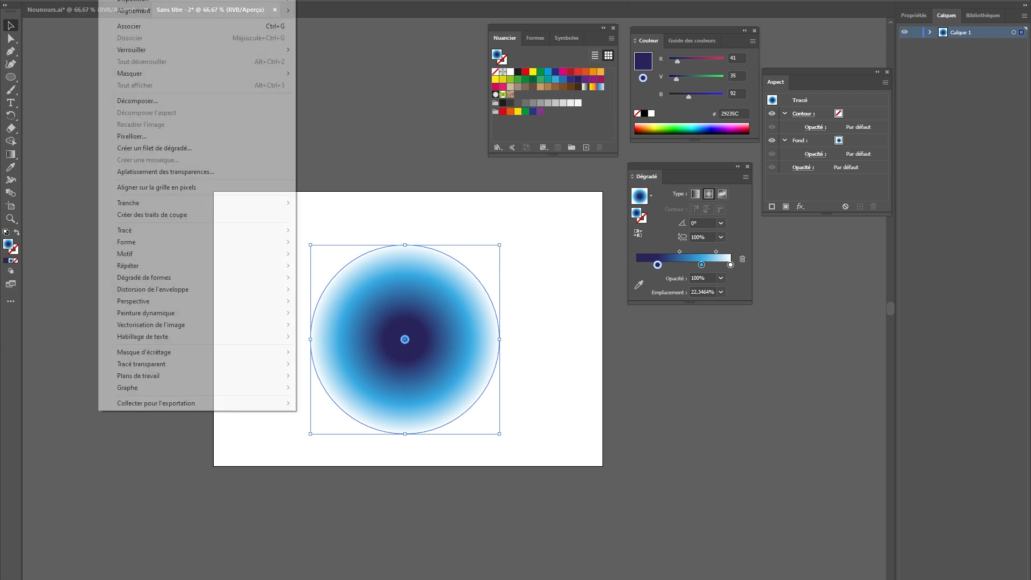
mouse_move(159, 277)
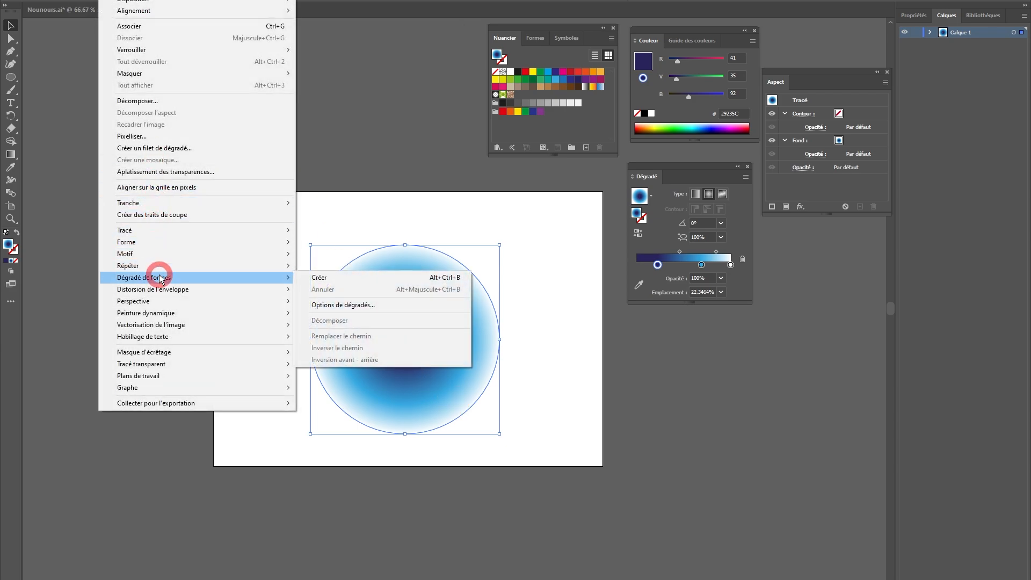
left_click(389, 312)
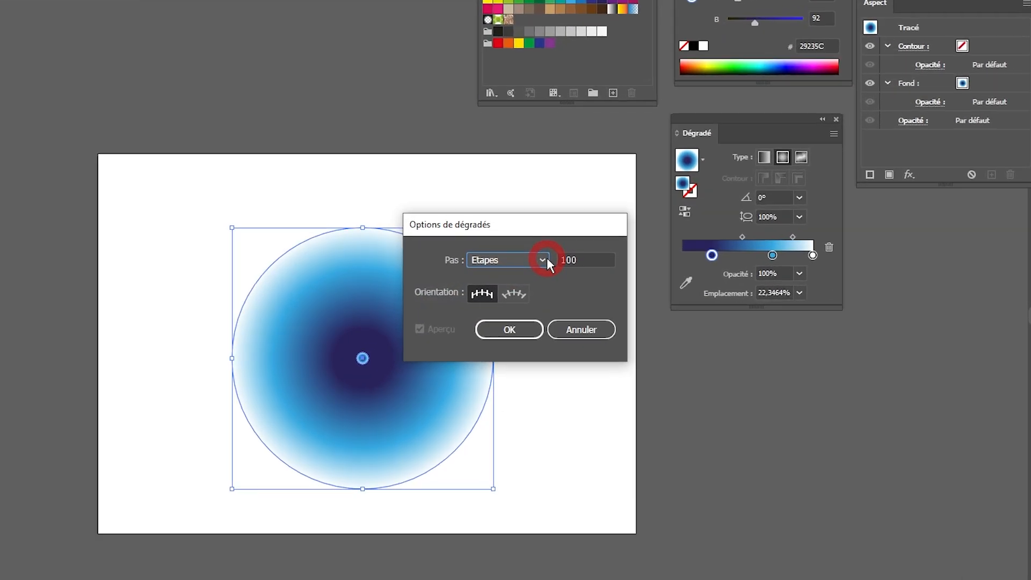
left_click(544, 260)
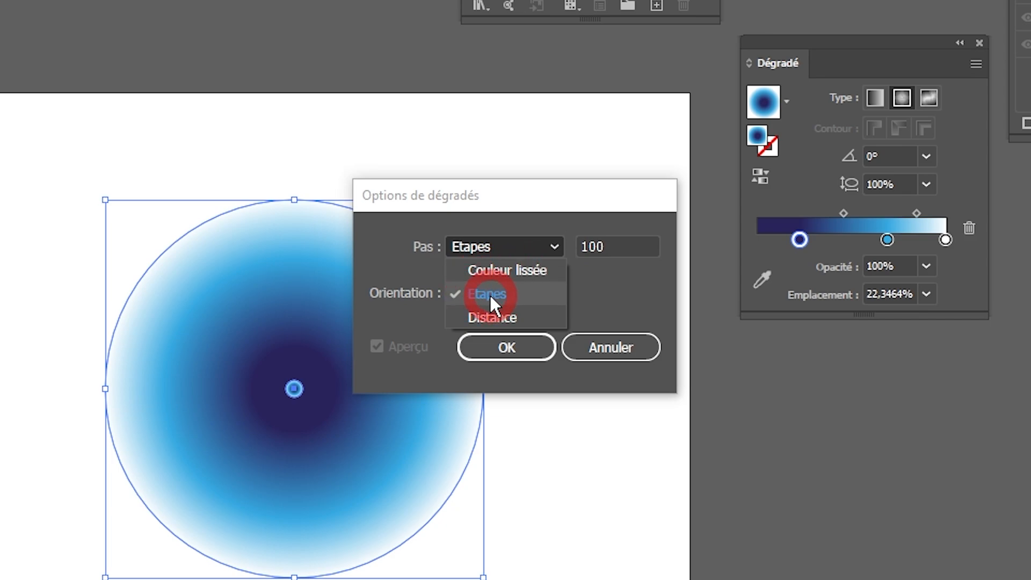
left_click(488, 294)
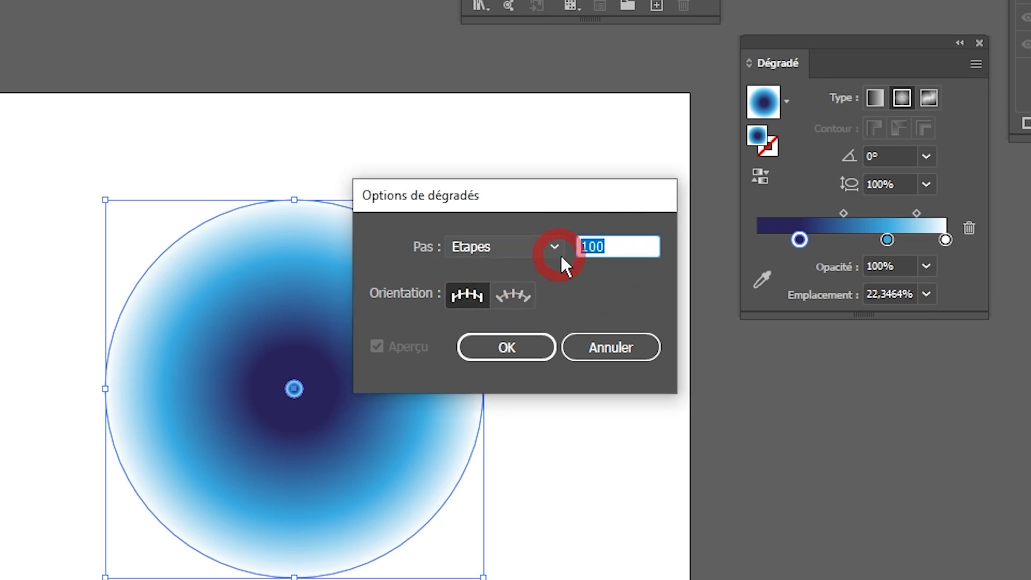
left_click(510, 347)
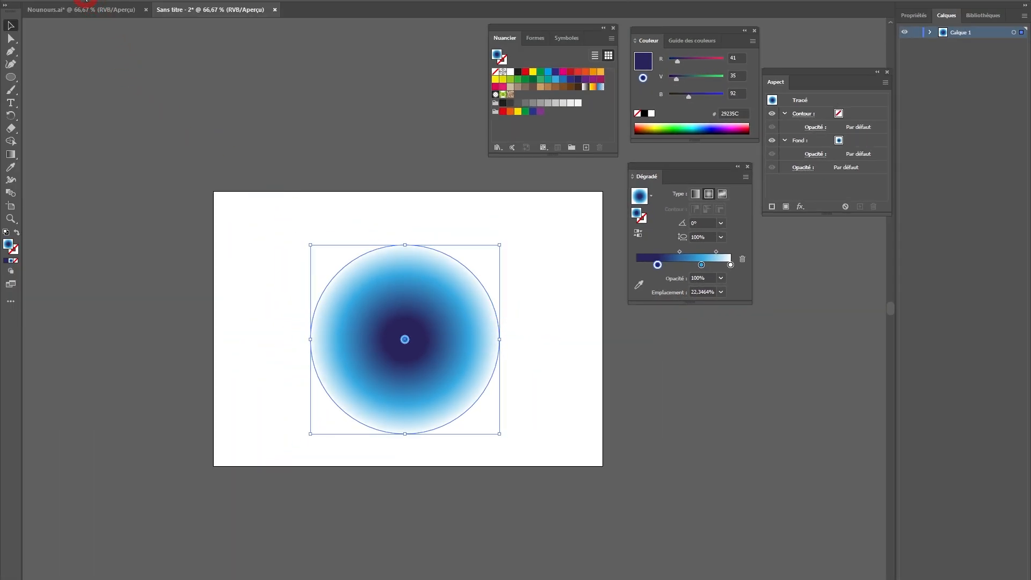
- Create a shape blend (Dégradé de formes) between the large and the tiny circle
left_click(119, 2)
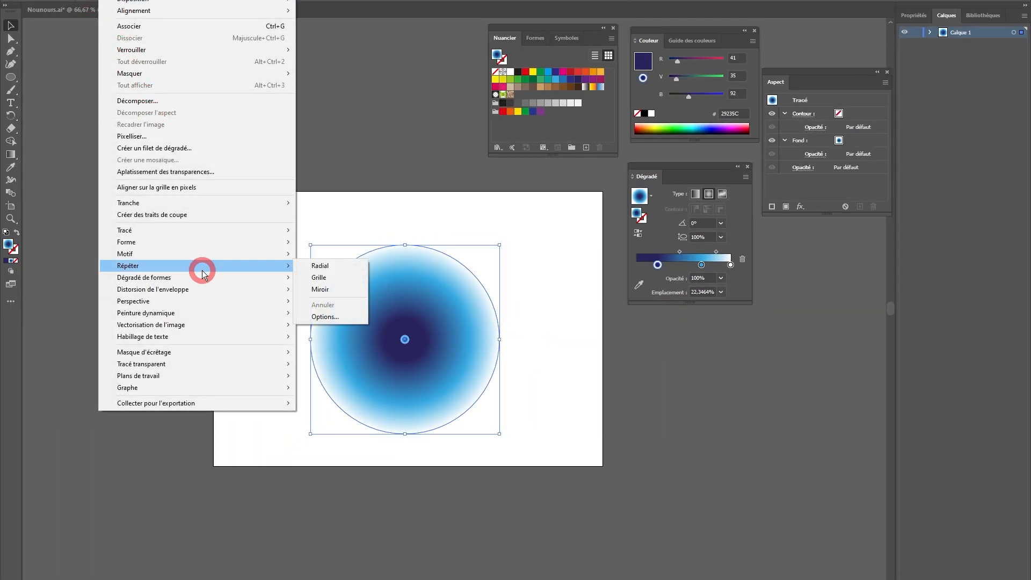
mouse_move(203, 283)
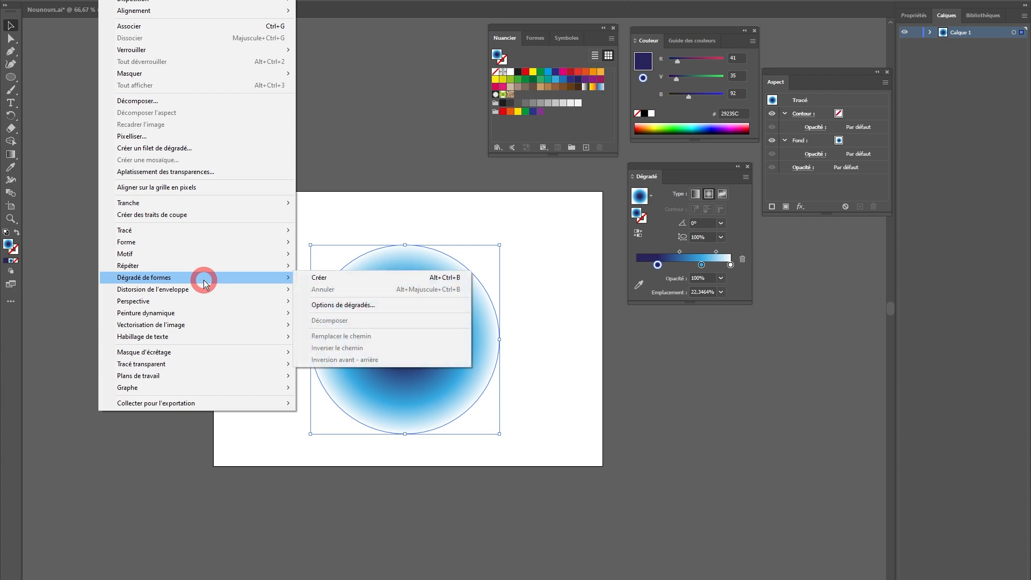
left_click(390, 279)
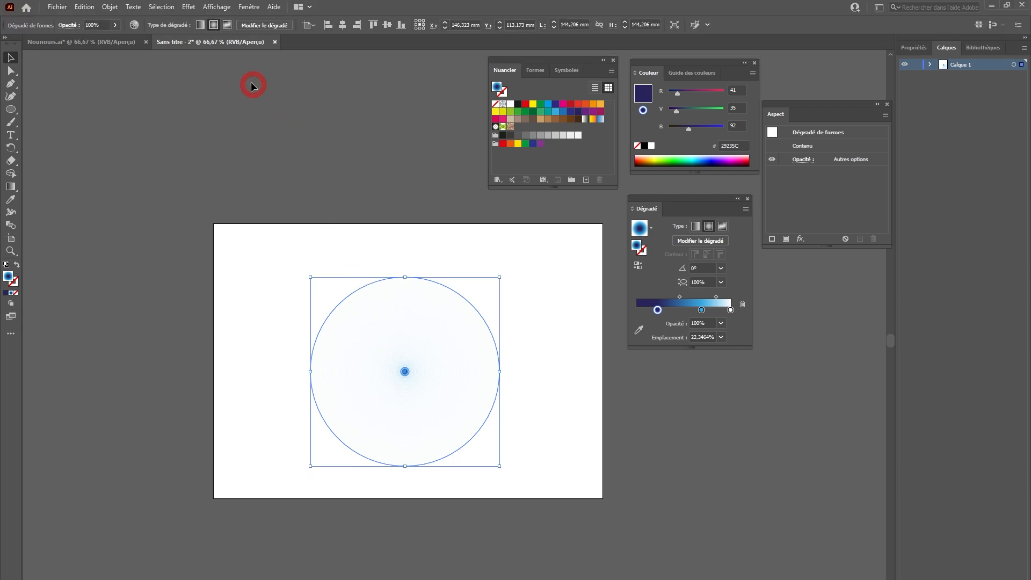
- Start the Esquisse distortion effect on the blend with detail 0, a relative size of 20% and Crénelé points
left_click(192, 10)
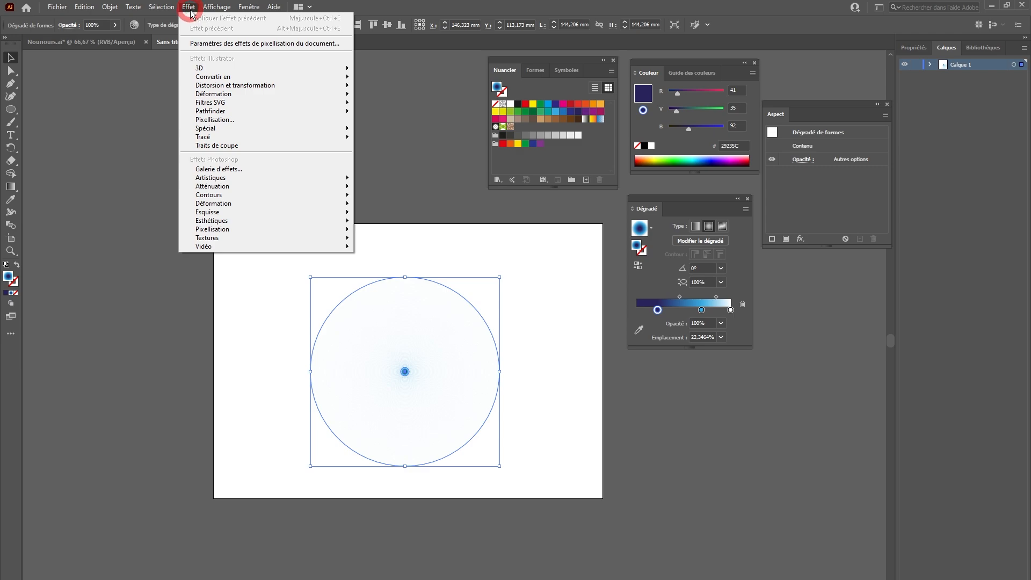
mouse_move(234, 84)
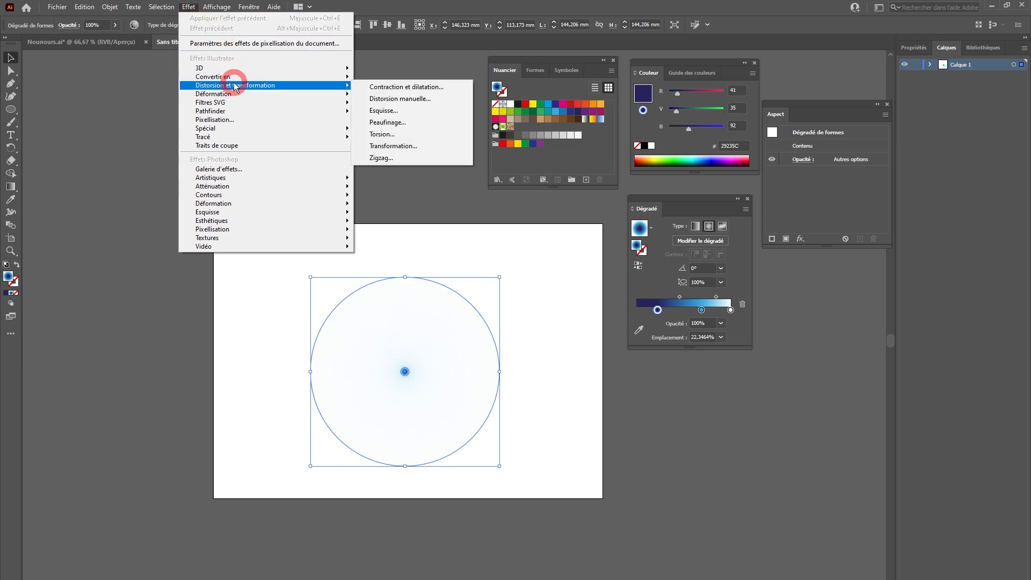
left_click(416, 112)
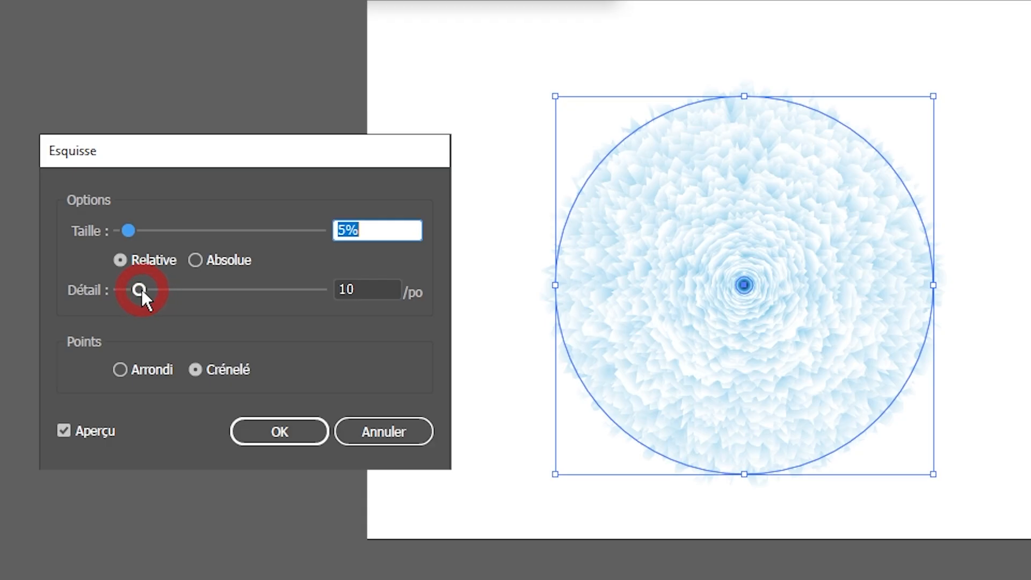
left_click_drag(185, 100, 170, 101)
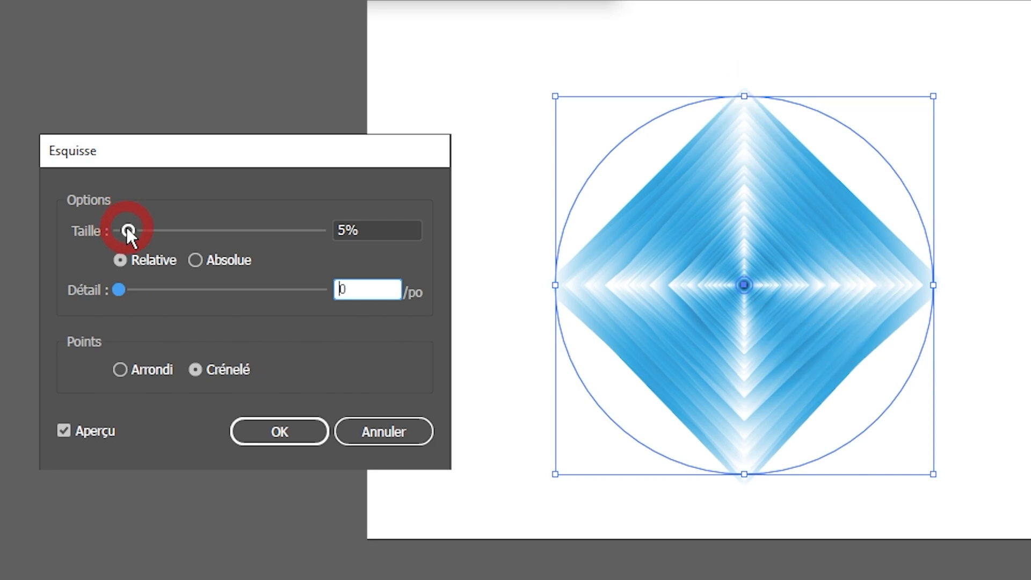
left_click_drag(128, 231, 157, 231)
left_click(177, 262)
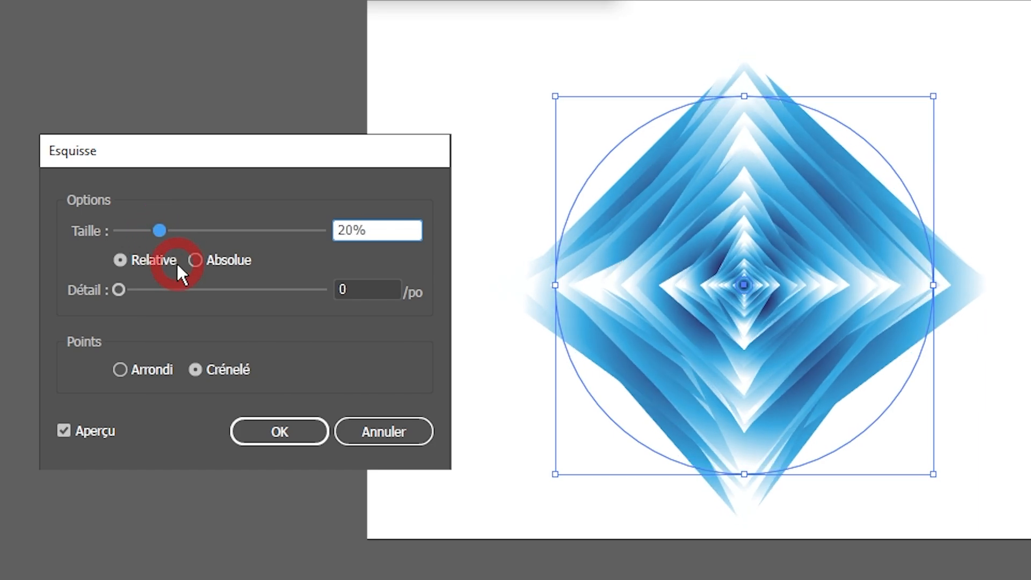
left_click(223, 366)
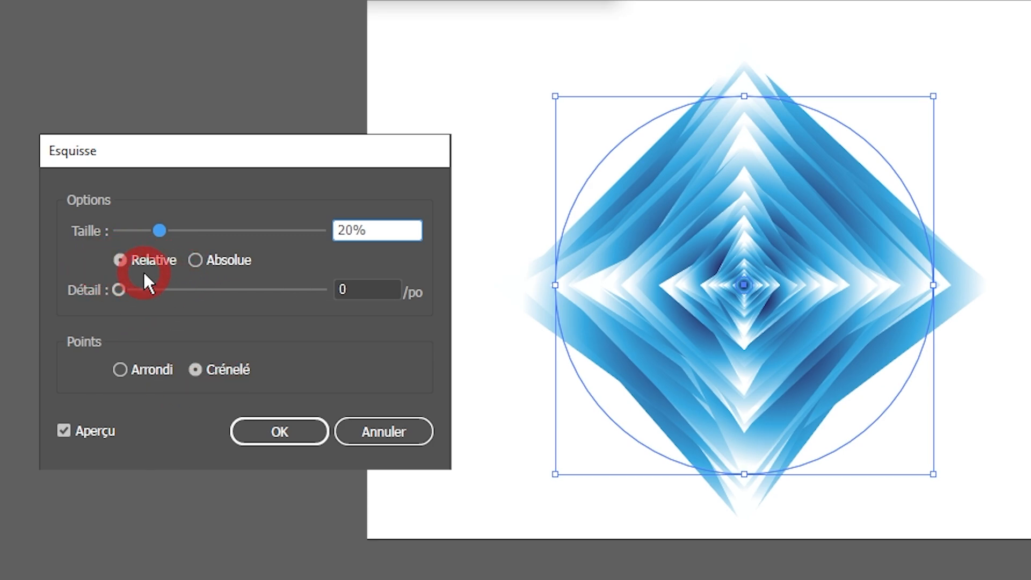
left_click(196, 261)
left_click(152, 258)
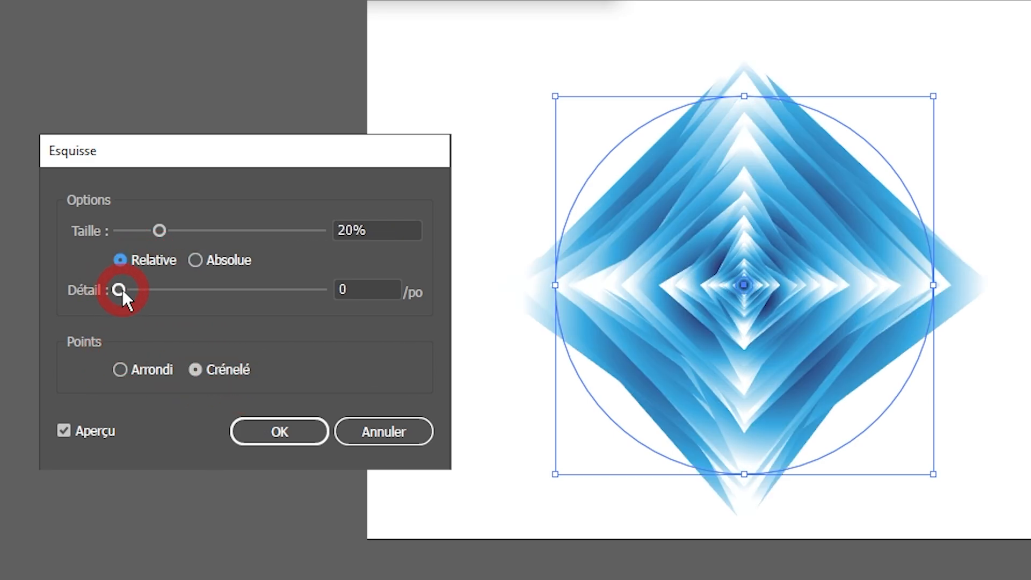
- Set the Esquisse detail to 88/po and the size to 26%, and apply the effect
left_click_drag(119, 289, 296, 298)
mouse_move(158, 227)
left_mouse_down()
mouse_move(144, 230)
mouse_move(214, 235)
mouse_move(171, 230)
left_mouse_up()
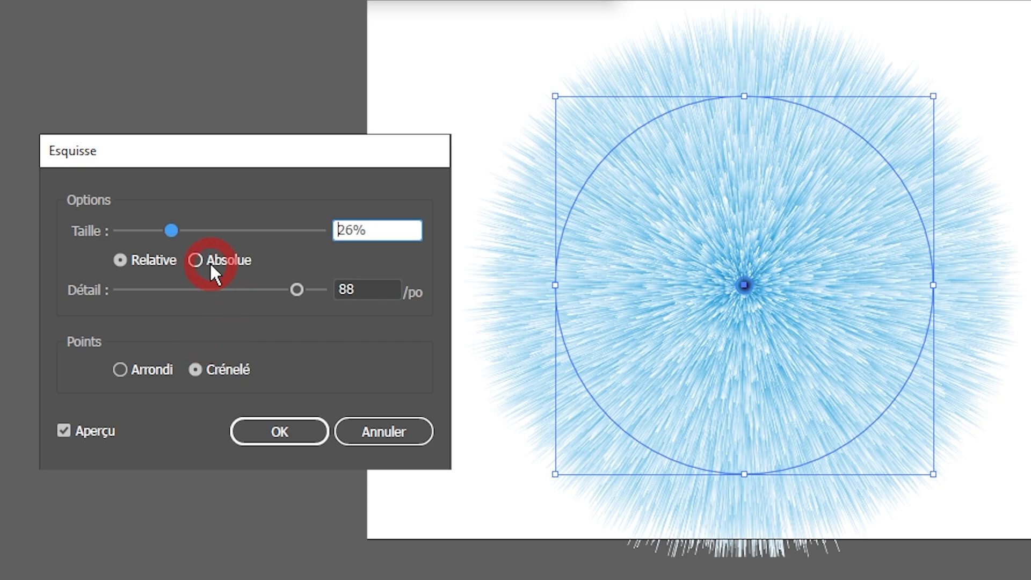
left_click(267, 437)
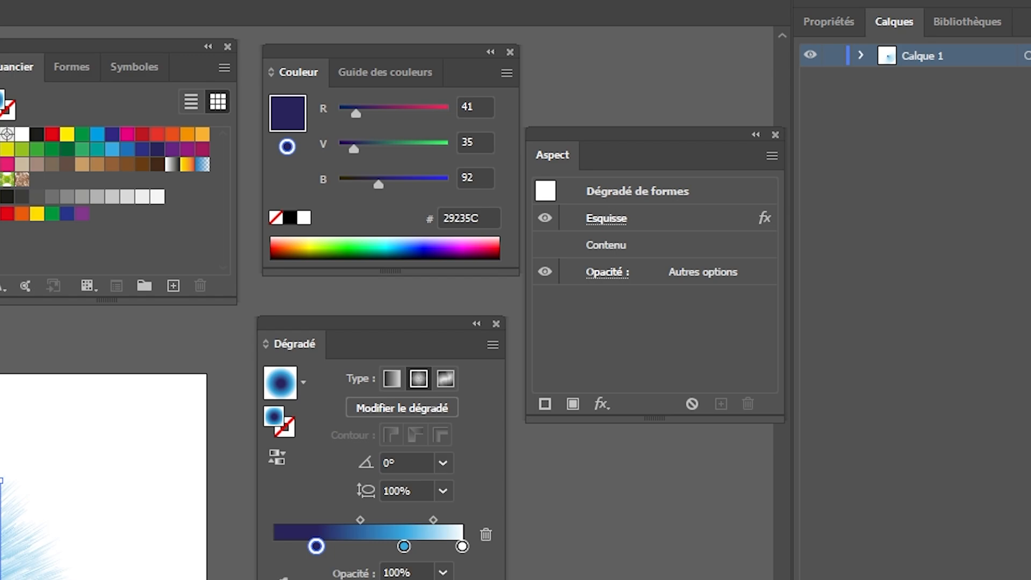
- Reopen the applied Esquisse effect's settings from the blend's appearance to review them, and close them with OK
left_click(607, 218)
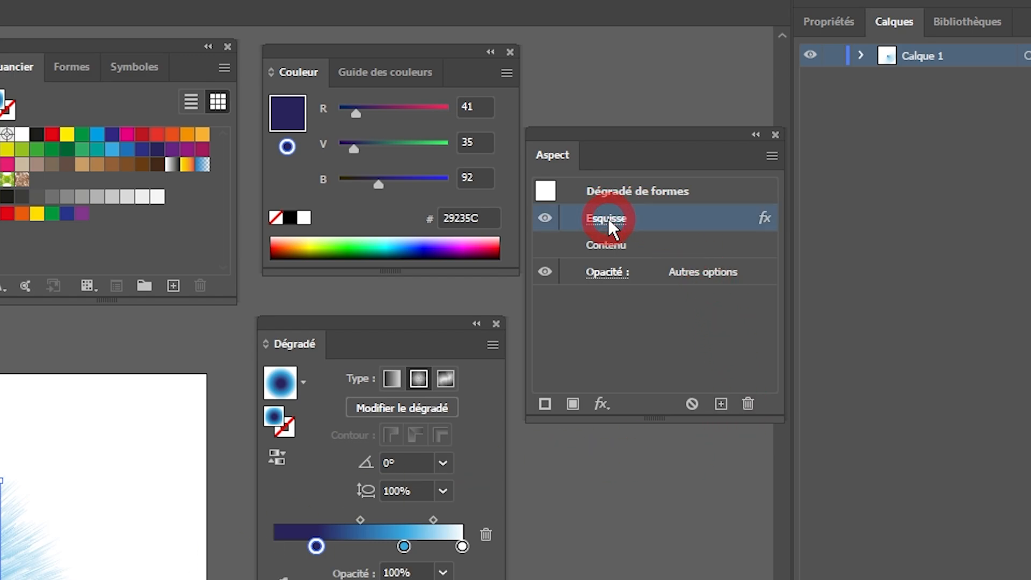
left_click(607, 217)
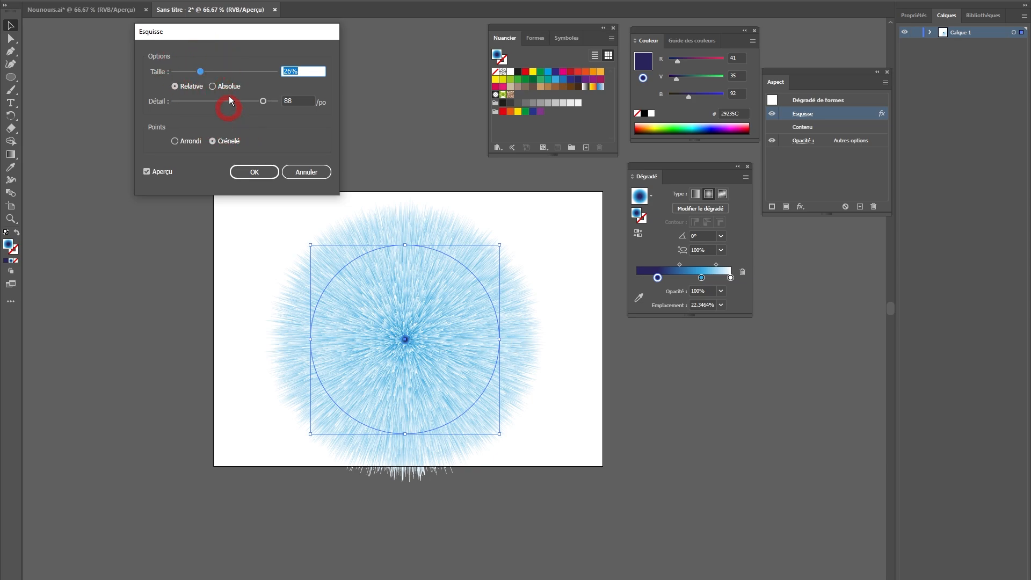
left_click(252, 171)
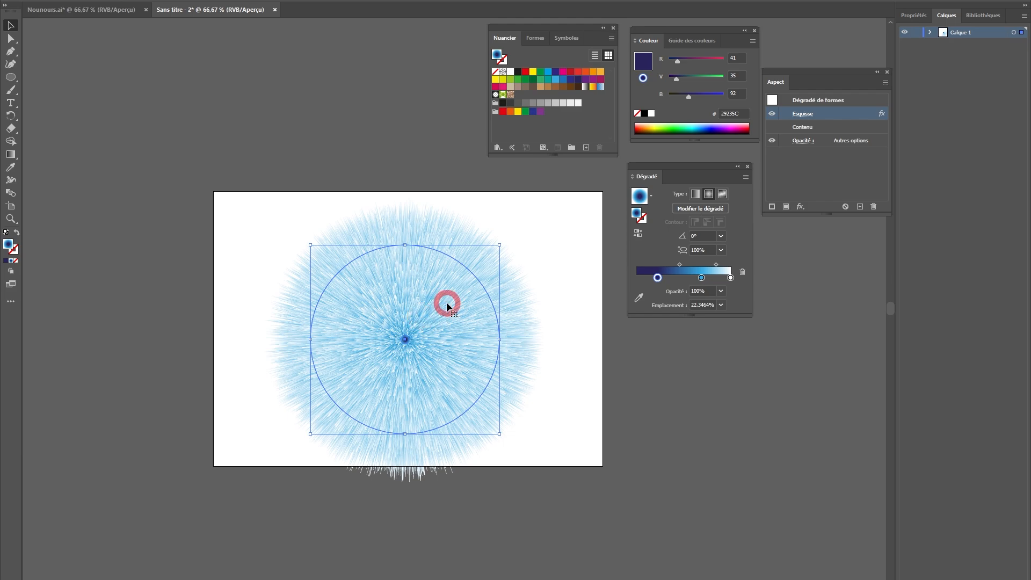
- Expand Calque 1 and its blend in the layer list, and select only the tiny circle
key("f")
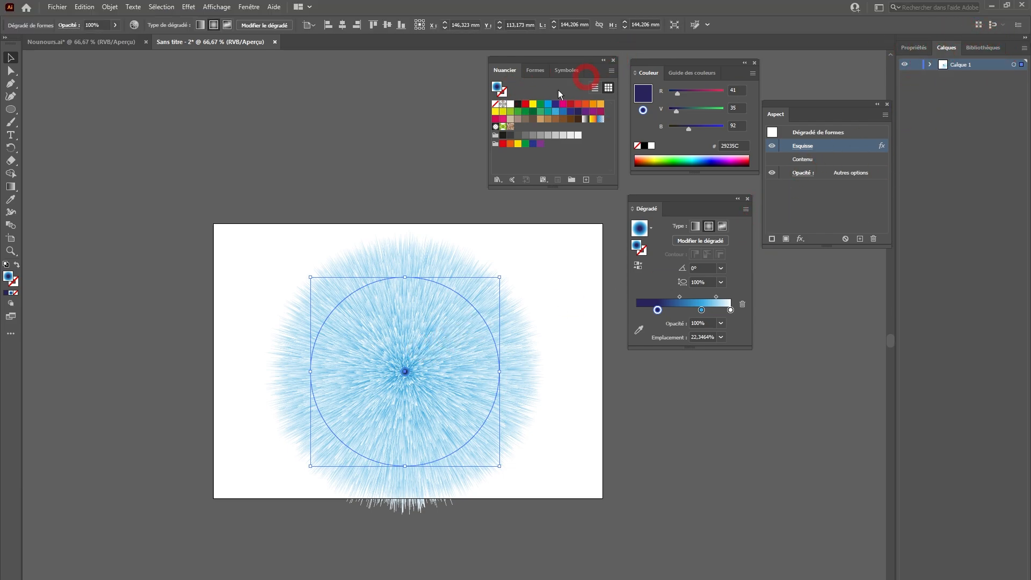
left_click(247, 8)
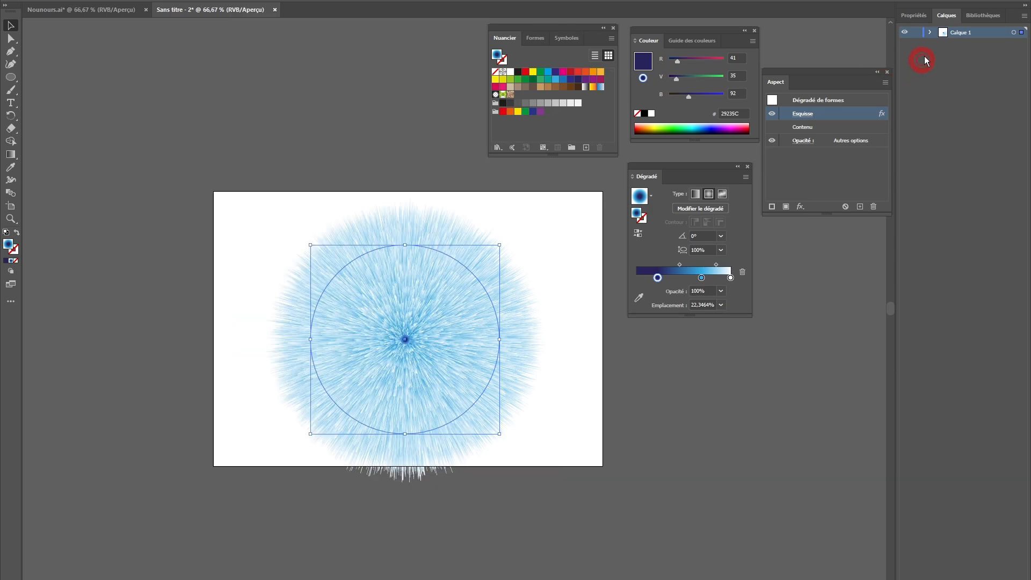
left_click(929, 33)
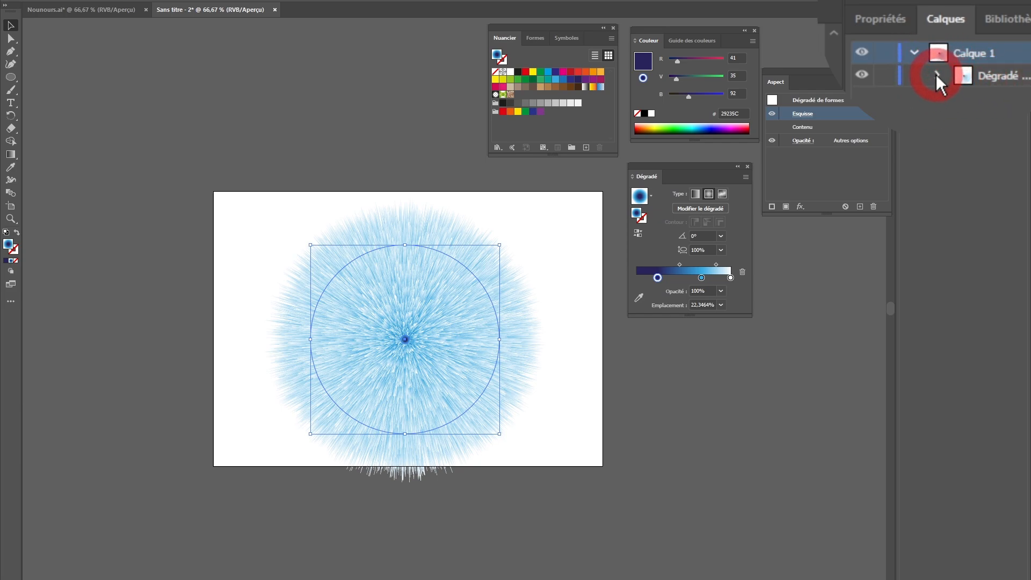
left_click(943, 44)
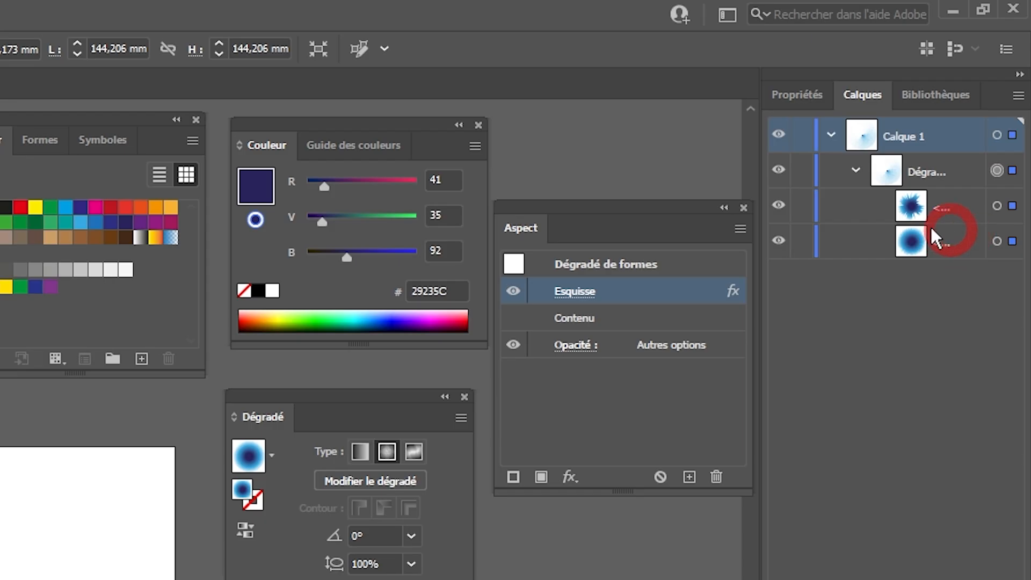
left_click(1015, 71)
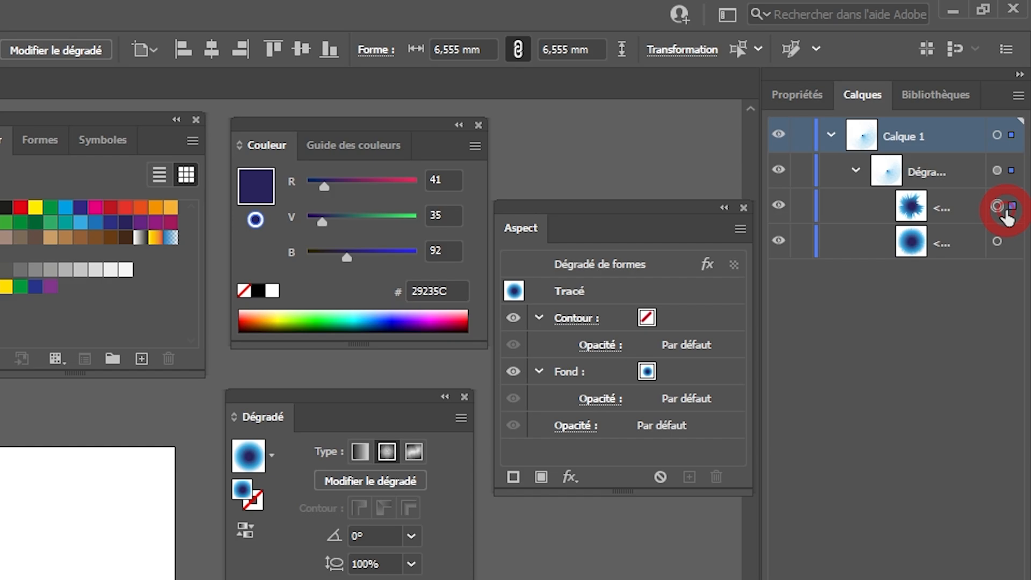
left_click(1012, 242)
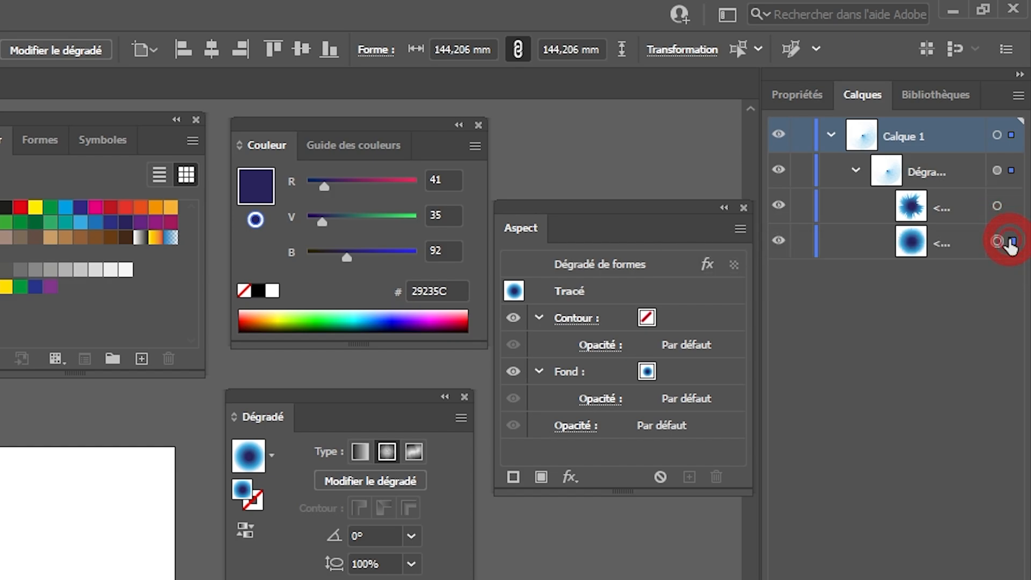
left_click(1008, 211)
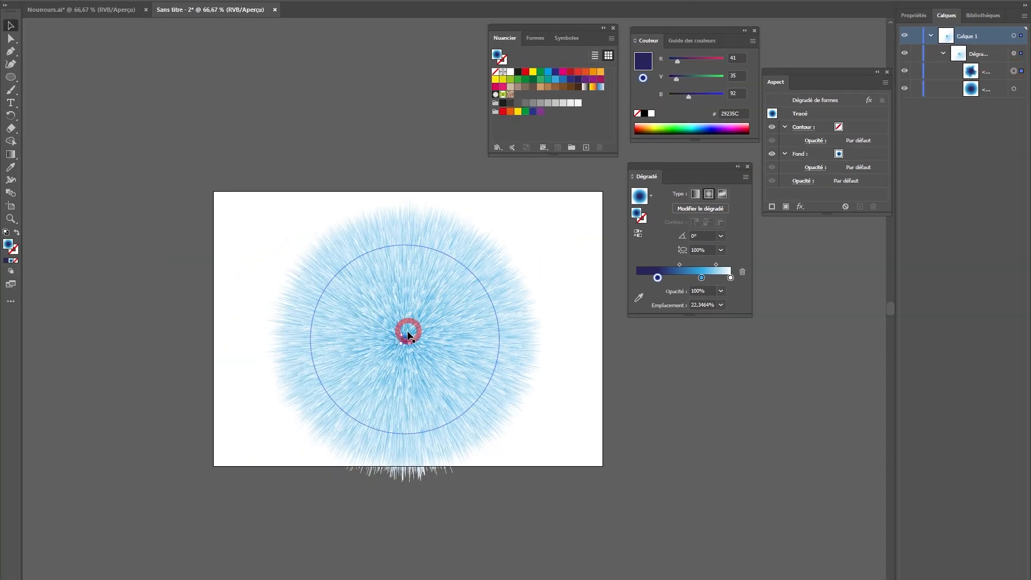
- Move the tiny circle around and beyond the artboard's right edge to stretch the furry blend into a cone
left_click_drag(408, 336, 859, 476)
left_click_drag(562, 369, 328, 334)
left_click_drag(634, 446, 324, 436)
left_click_drag(309, 438, 435, 297)
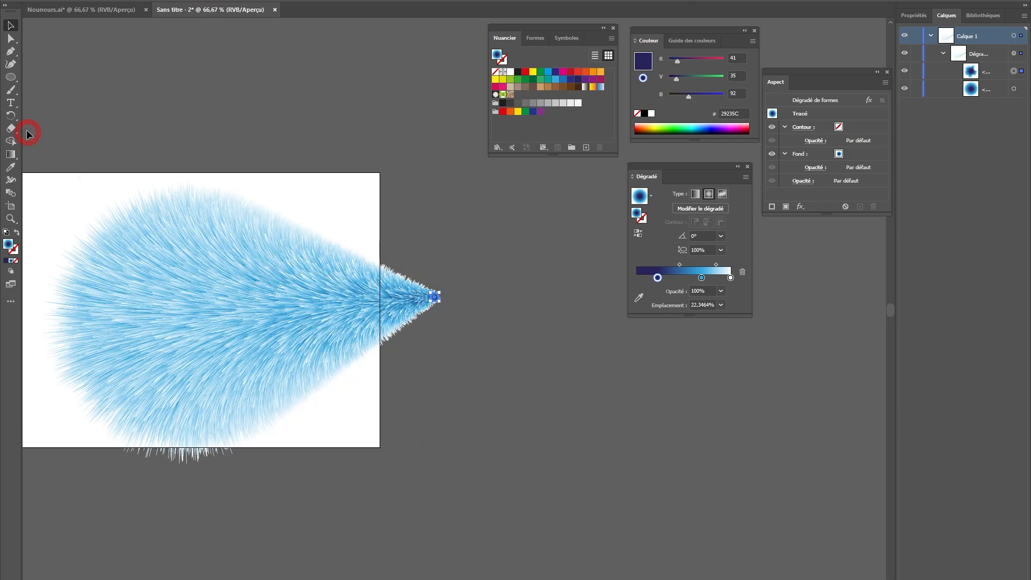
scroll(172, 156, "left", 5)
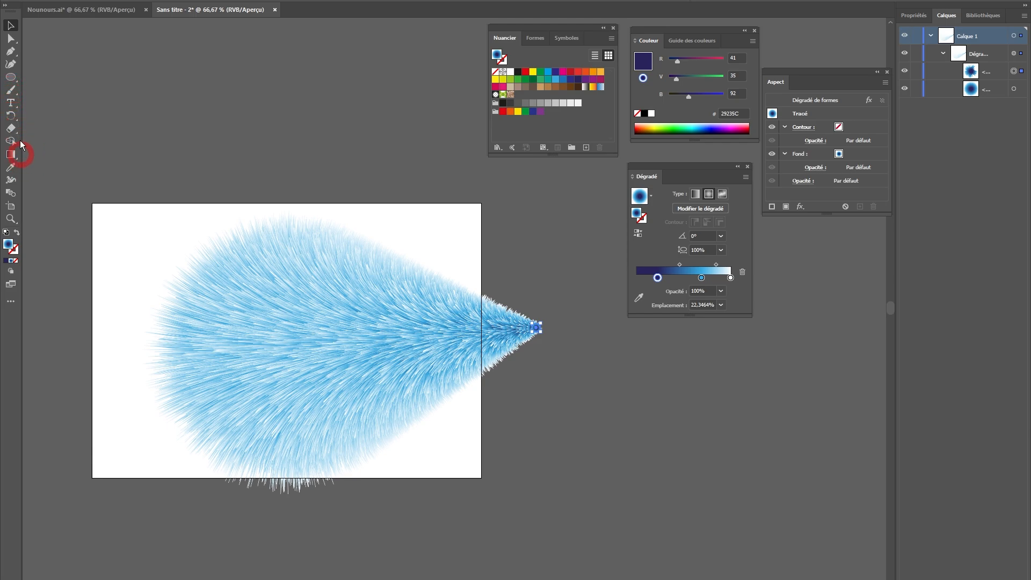
- Draw a wavy freehand path above the artboard with the Pencil tool and deselect it
left_click_drag(10, 90, 54, 119)
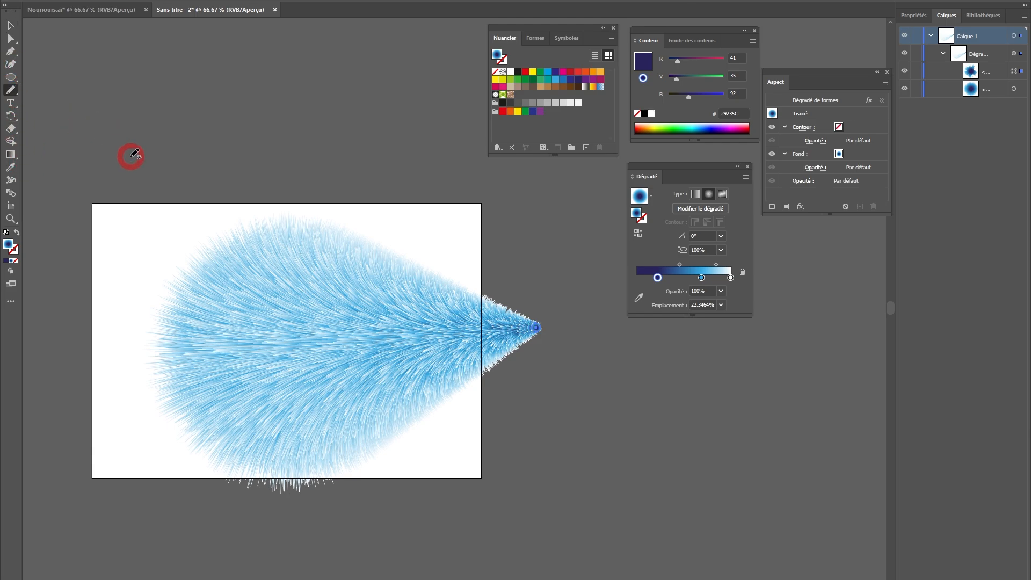
mouse_move(127, 128)
left_mouse_down()
mouse_move(184, 92)
mouse_move(263, 128)
mouse_move(367, 112)
mouse_move(469, 144)
left_mouse_up()
key("v")
left_click(325, 92)
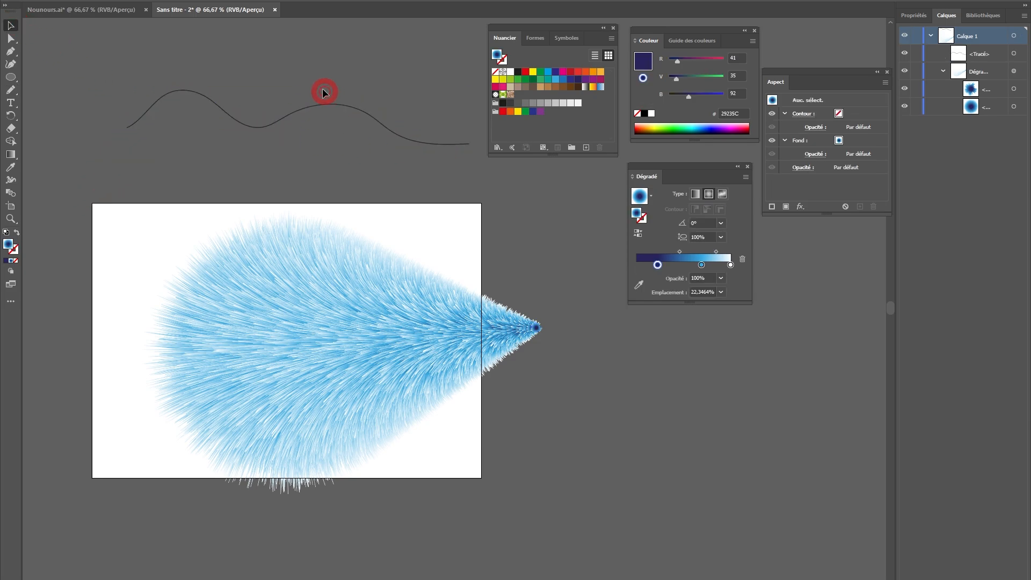
- Select the wavy path together with the blend and replace the blend's spine with it (Remplacer le chemin)
left_click_drag(268, 68, 373, 292)
left_click_drag(433, 434, 433, 433)
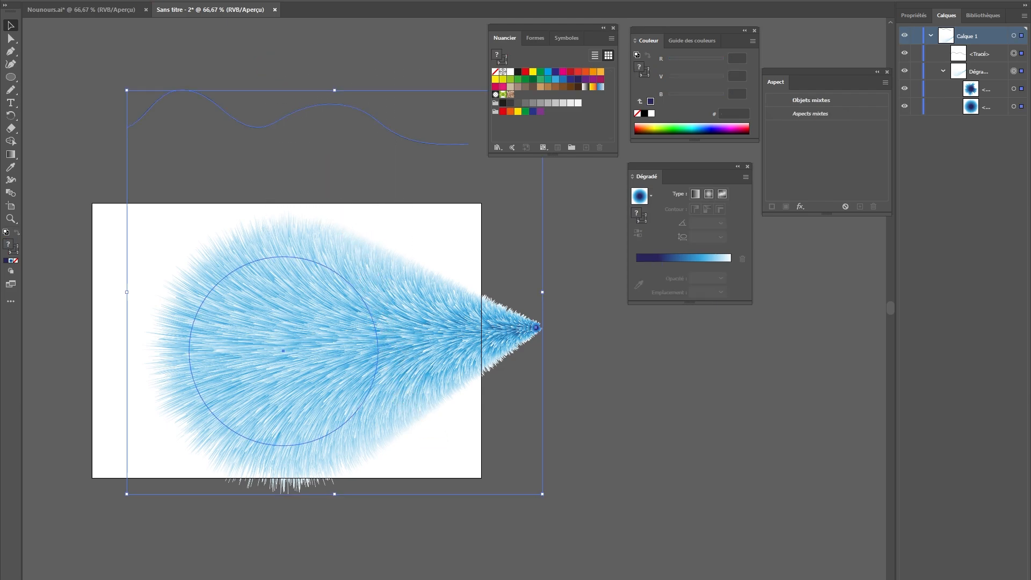
key("alt+o")
mouse_move(157, 277)
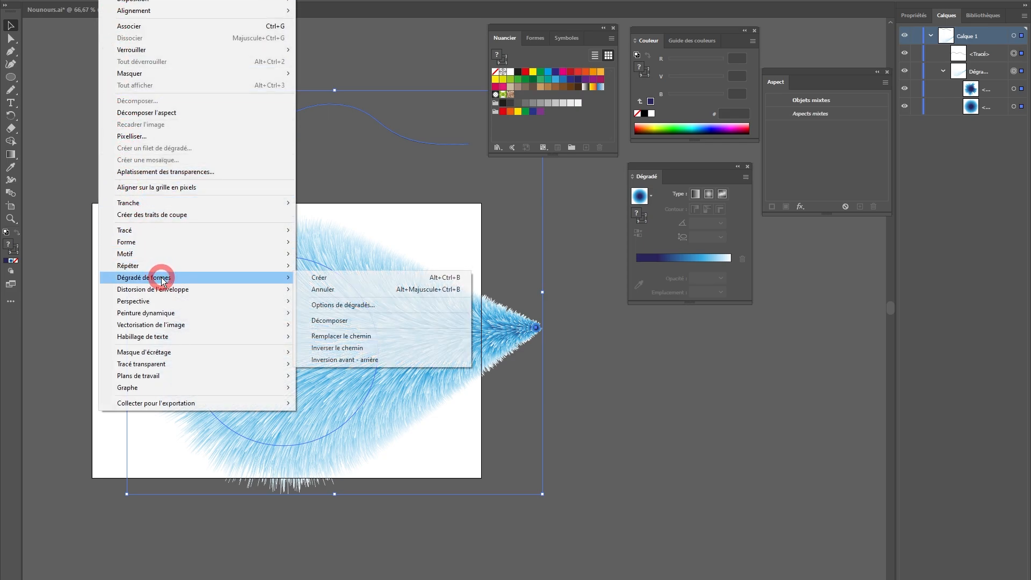
left_click(359, 336)
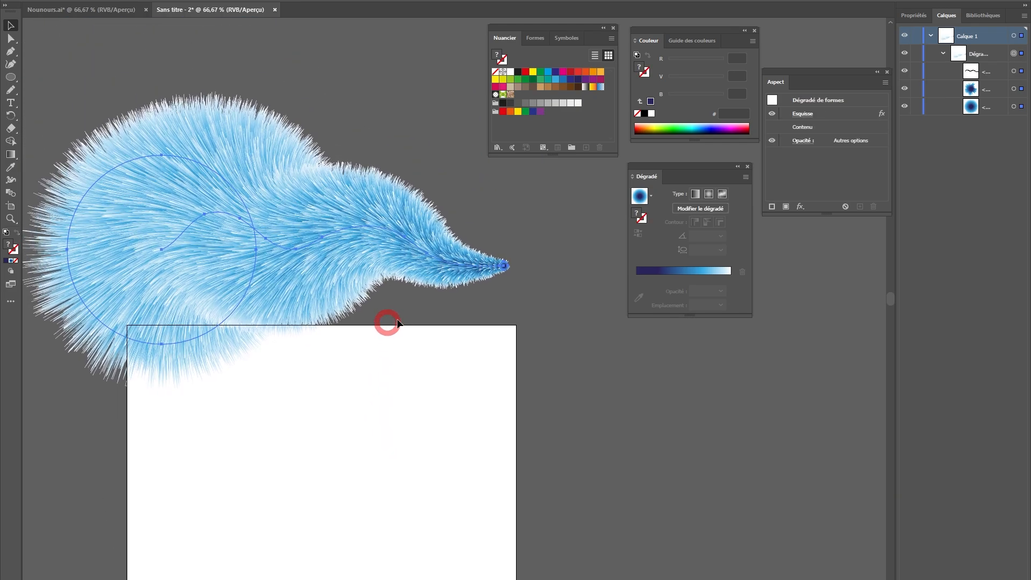
- Reposition the large circle in isolation mode so the wide end of the furry shape bends downward on the artboard
left_click_drag(514, 265, 570, 434)
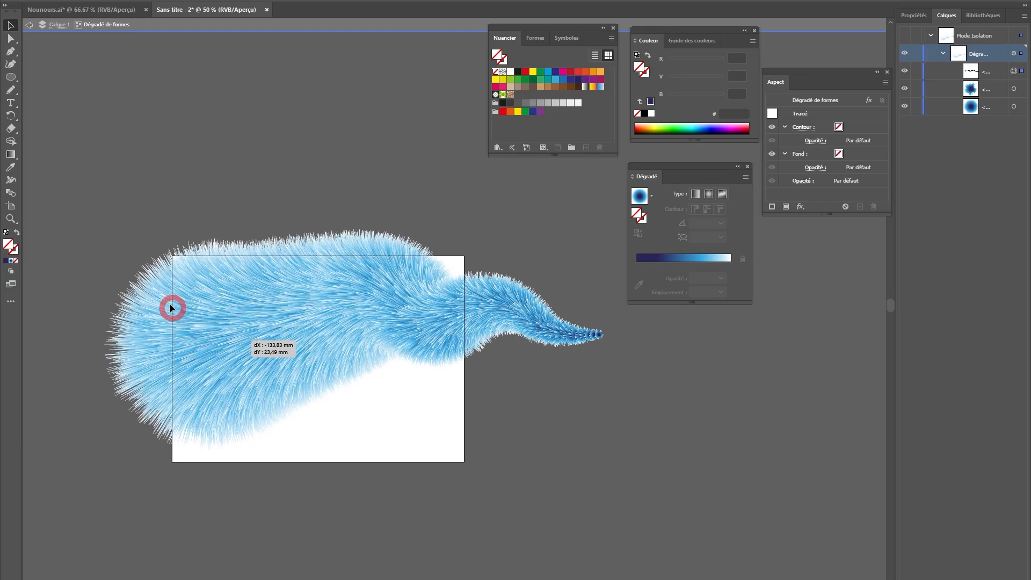
left_click_drag(171, 306, 318, 369)
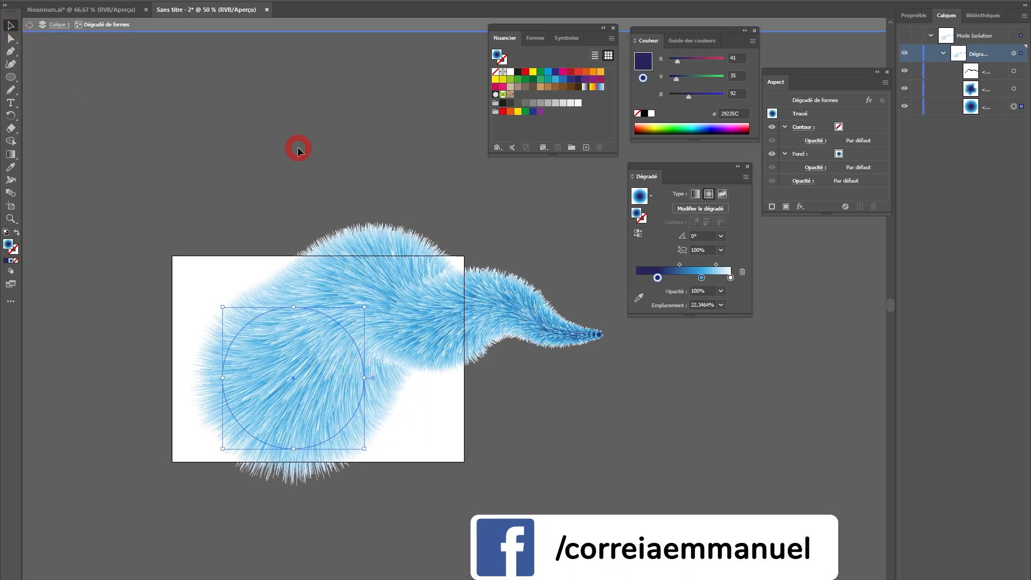
left_click(485, 215)
left_click(368, 34)
- Rotate the whole furry blend upright with its thin tip pointing up, and move it across the artboard's left edge
left_click_drag(502, 226, 281, 108)
left_click_drag(387, 385, 230, 270)
left_click(376, 253)
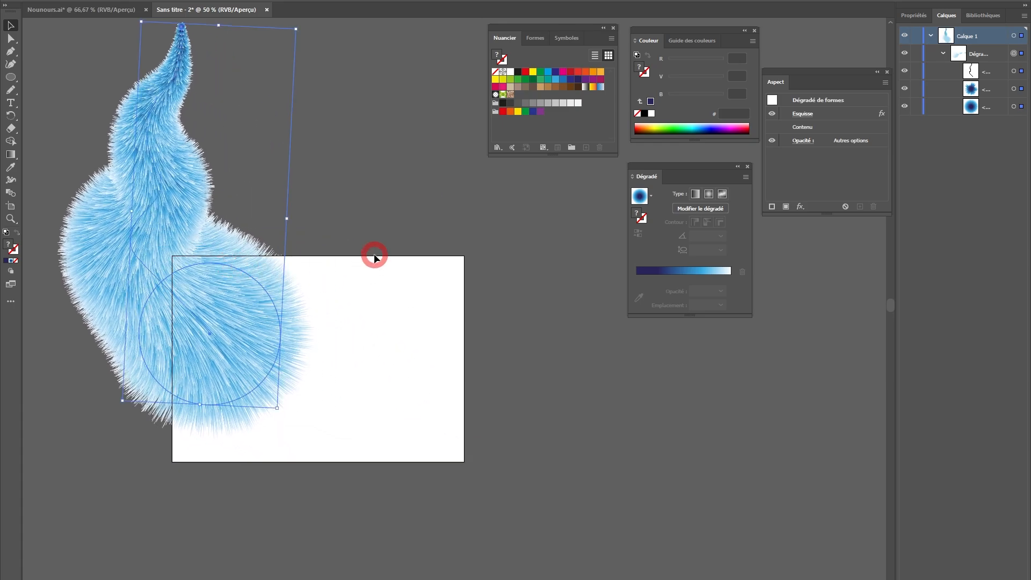
left_click_drag(230, 231, 237, 263)
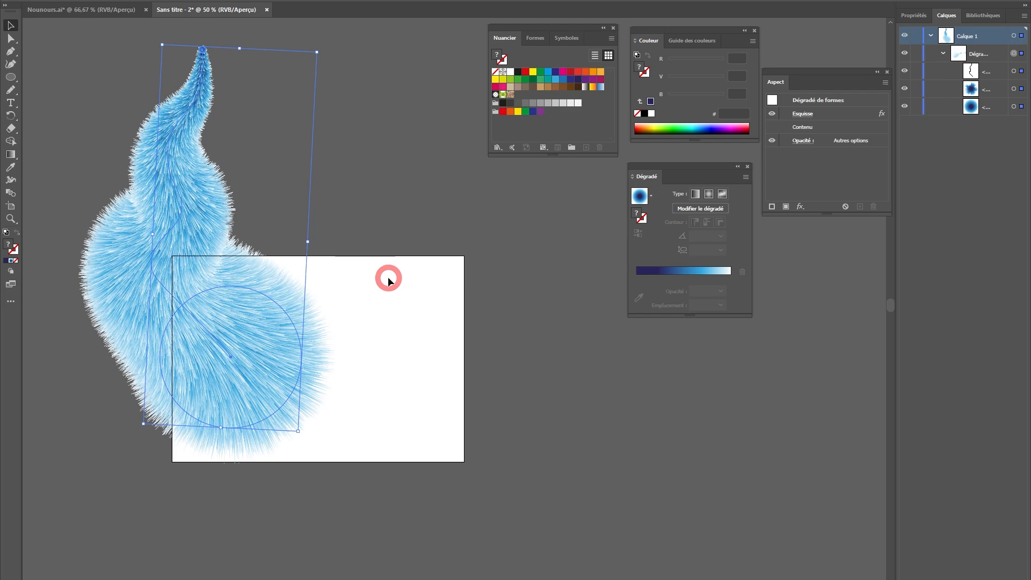
- Undo the rotation, bending, spine replacement, pencil path and stretching to restore the round furry blend
key("ctrl+z")
key("ctrl+z")
key("ctrl+z")
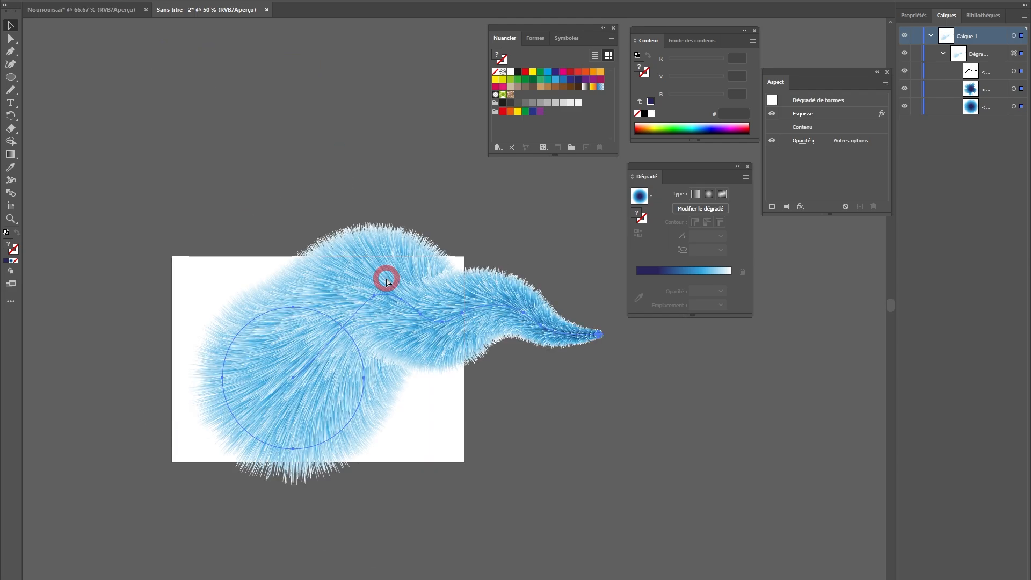
double_click(388, 280)
key("ctrl+z")
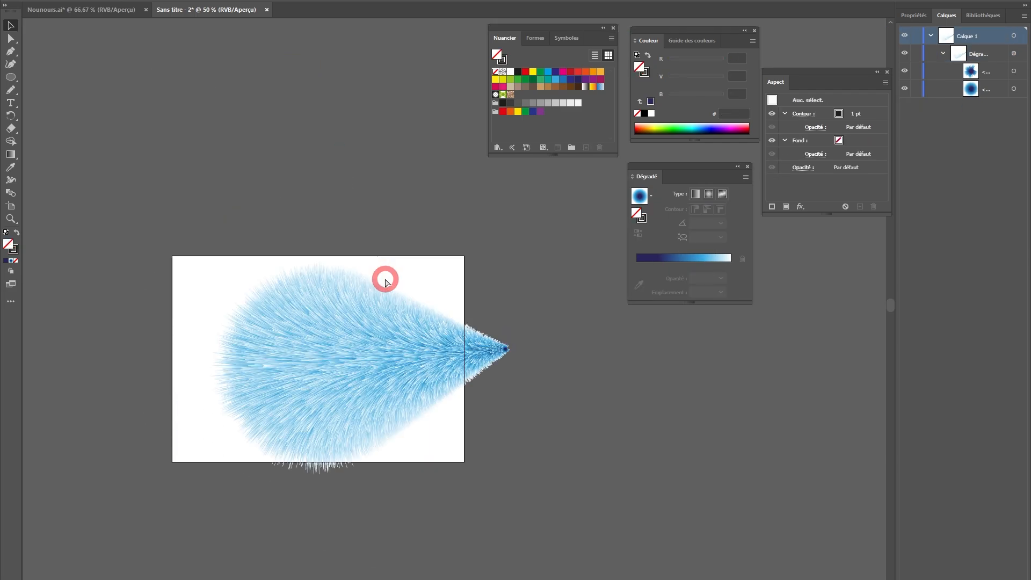
key("ctrl+z")
key("ctrl+z")
key("ctrl+z")
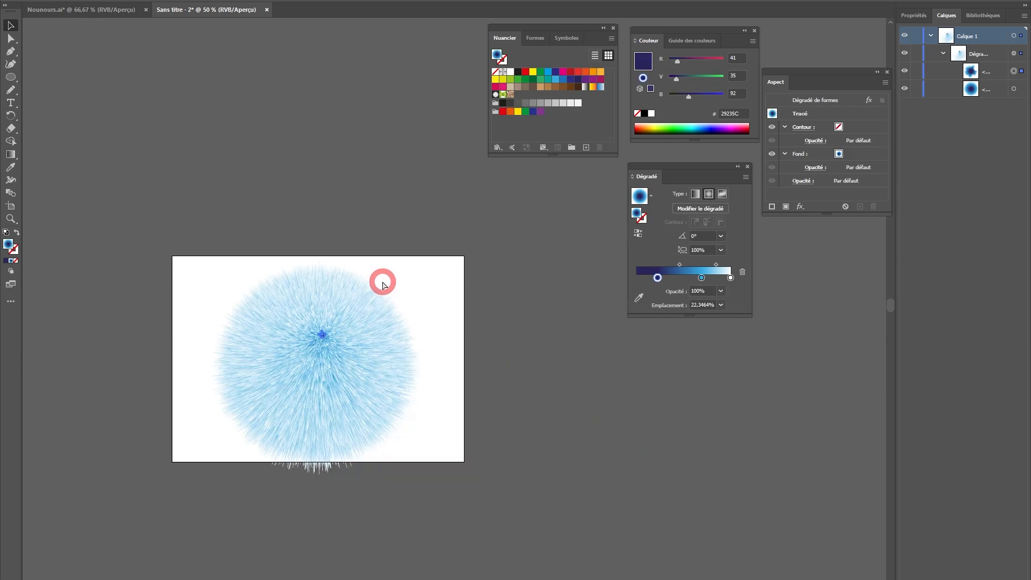
key("ctrl+minus")
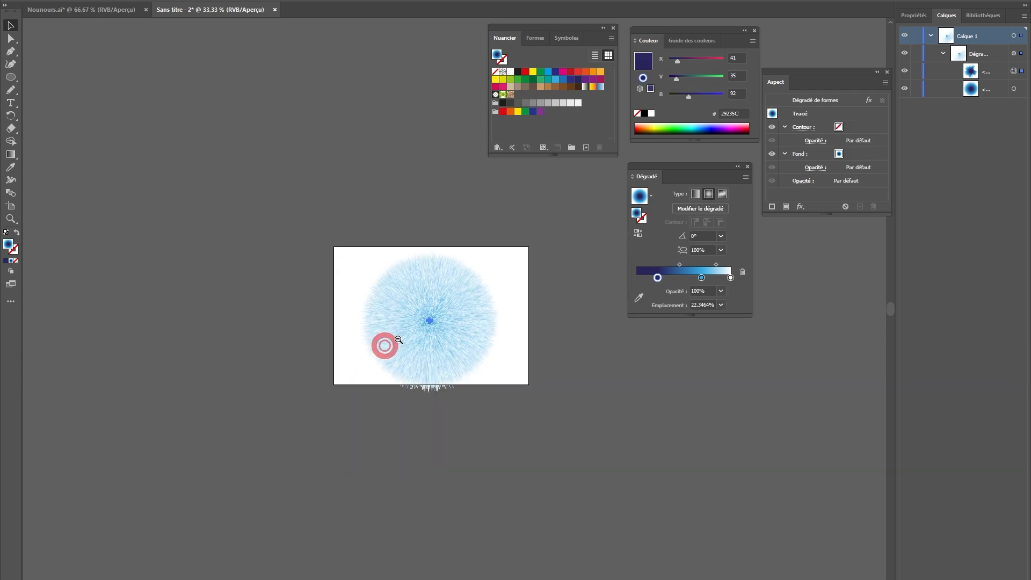
left_click(460, 301)
left_click(456, 307)
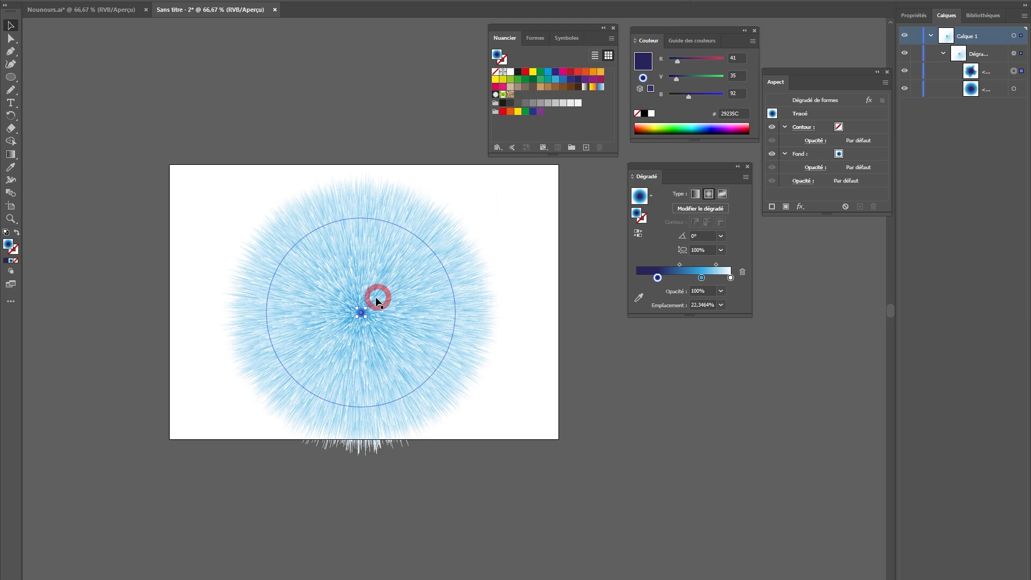
- Isolate the selected furry blend and select its large outer circle
left_click(124, 156)
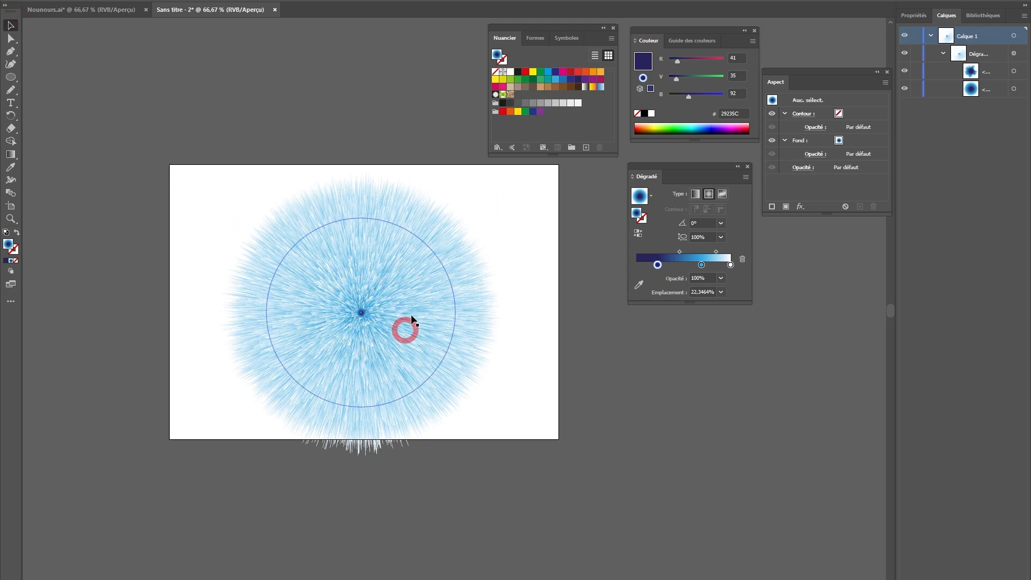
left_click(363, 316)
right_click(363, 316)
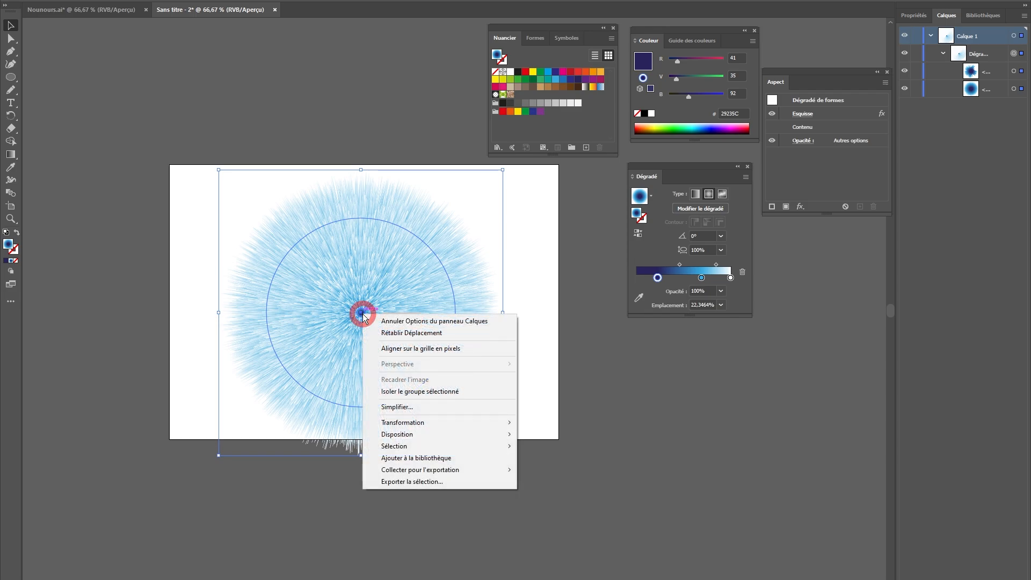
left_click(451, 392)
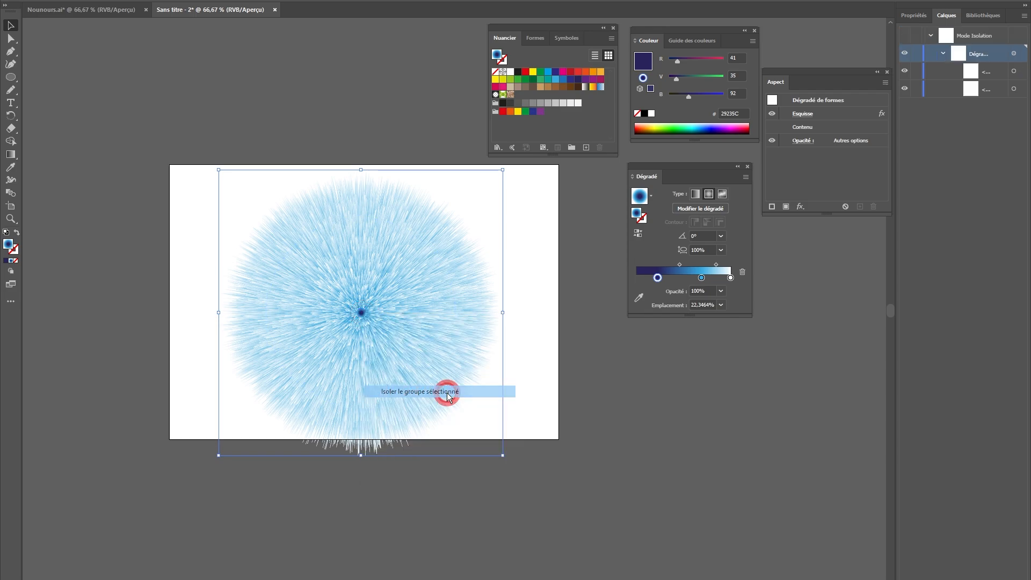
left_click(425, 250)
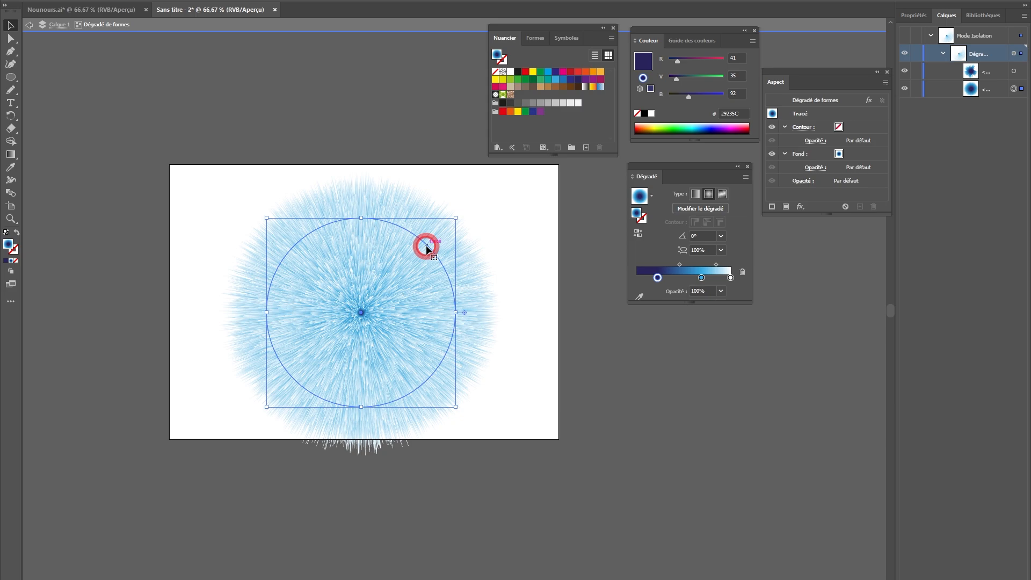
left_click(361, 312)
left_click(401, 230)
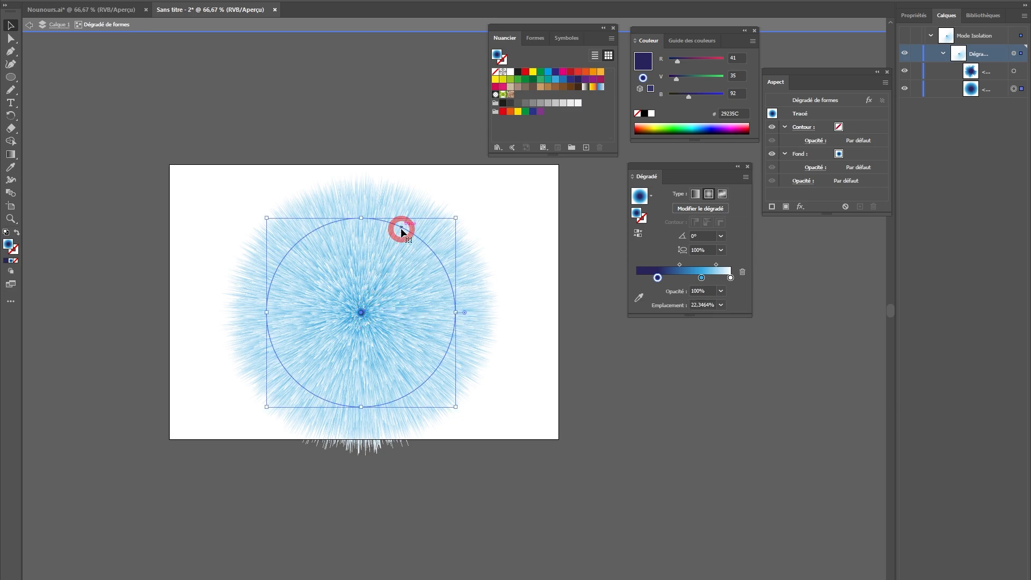
- Enlarge, angle and offset the outer circle's radial gradient so the fur is light at the upper left and dark at the lower right
left_click(11, 154)
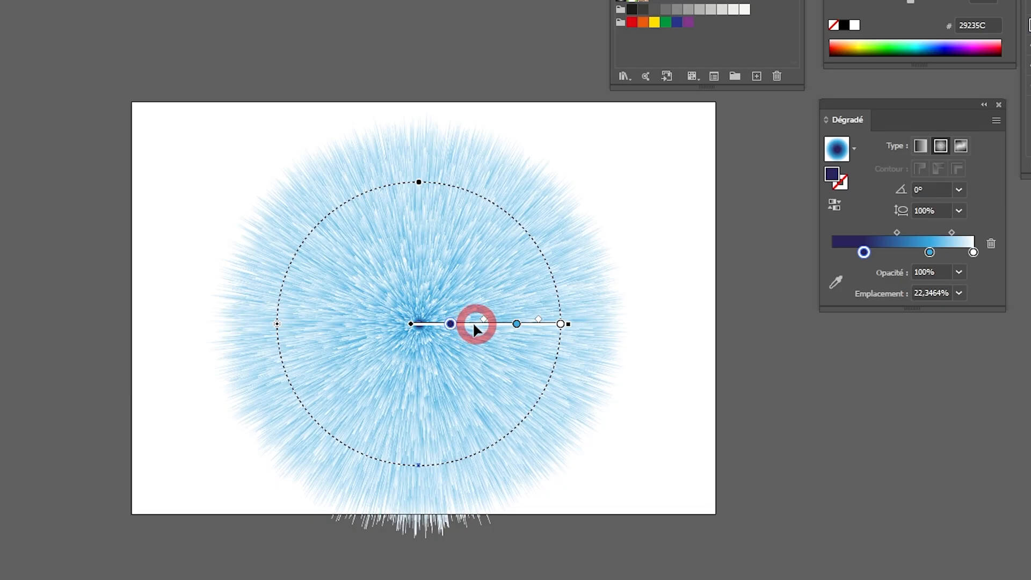
mouse_move(473, 324)
left_mouse_down()
mouse_move(492, 365)
mouse_move(461, 374)
mouse_move(453, 299)
mouse_move(423, 273)
mouse_move(396, 273)
mouse_move(395, 305)
mouse_move(504, 362)
mouse_move(483, 359)
mouse_move(481, 348)
left_mouse_up()
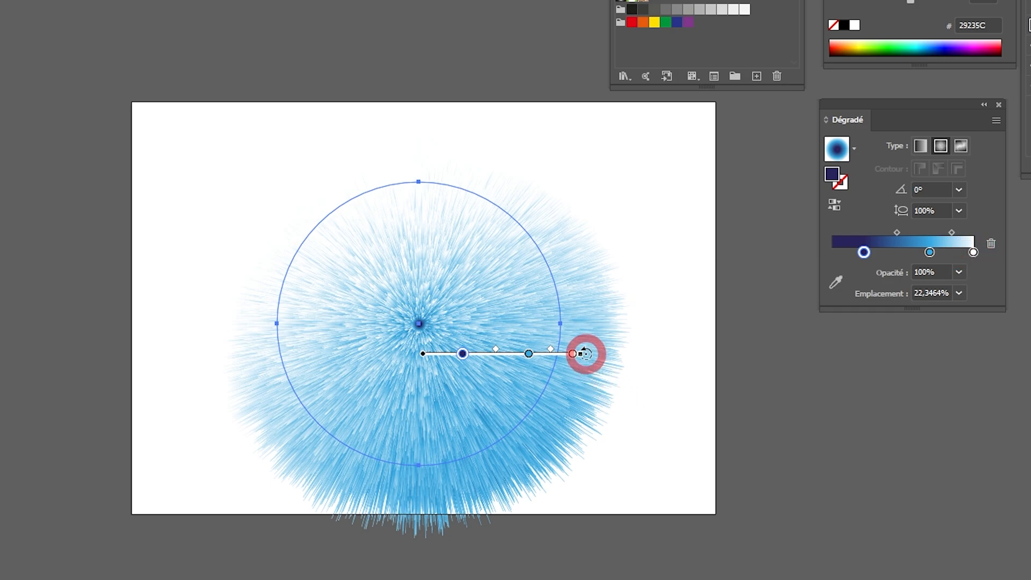
left_click_drag(583, 354, 626, 355)
left_click_drag(422, 355, 382, 322)
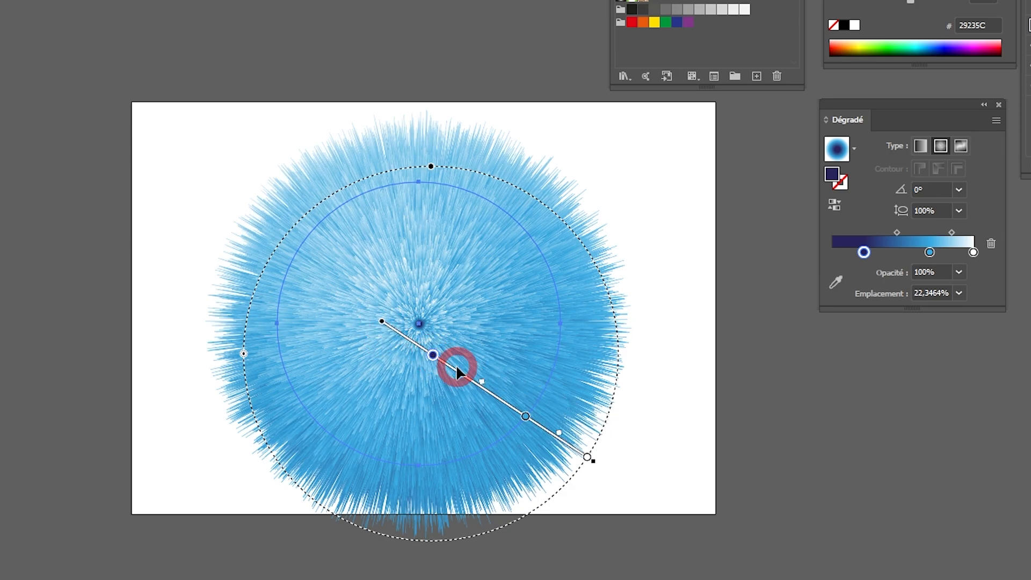
mouse_move(455, 374)
left_mouse_down()
mouse_move(436, 328)
mouse_move(488, 383)
left_mouse_up()
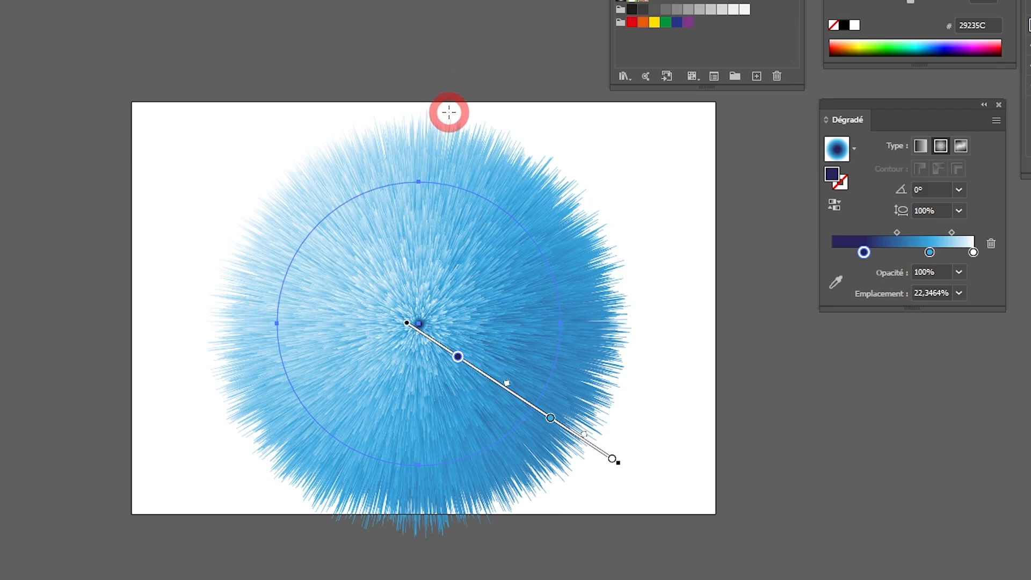
key("Escape")
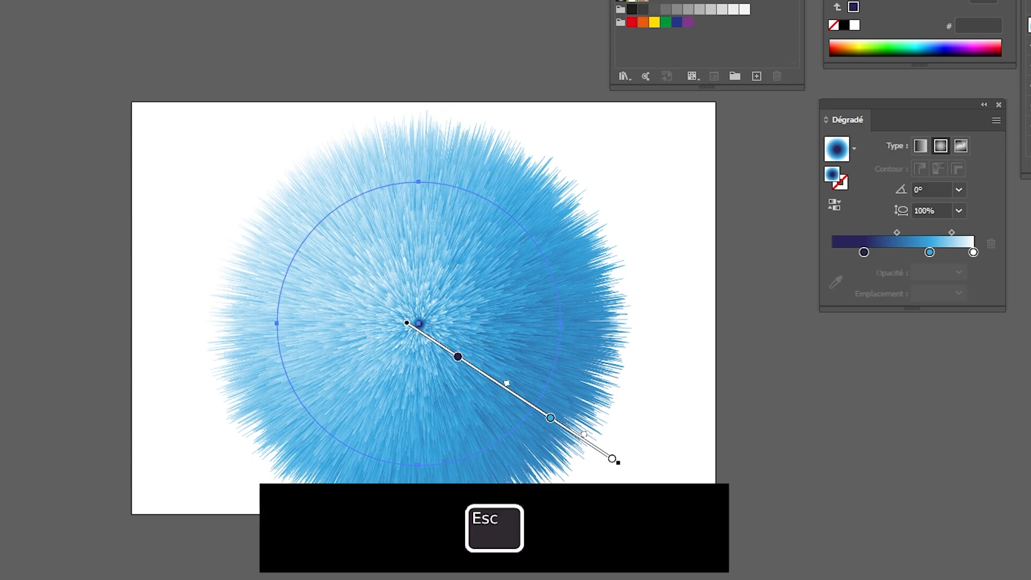
key("Escape")
- Flatten the outer circle into a wide ellipse and move it upward within the artboard
left_click(440, 188)
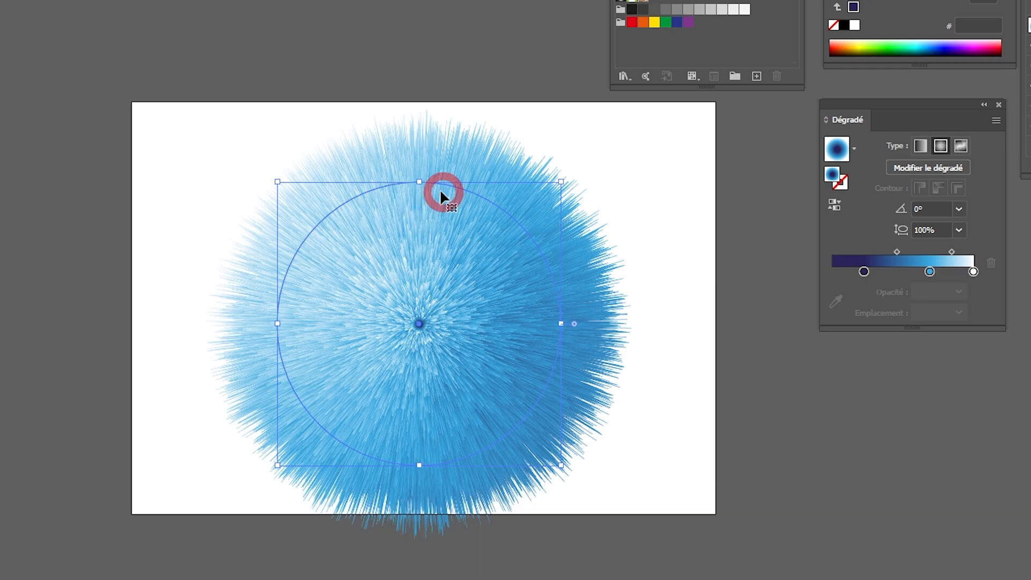
left_click_drag(420, 181, 417, 244)
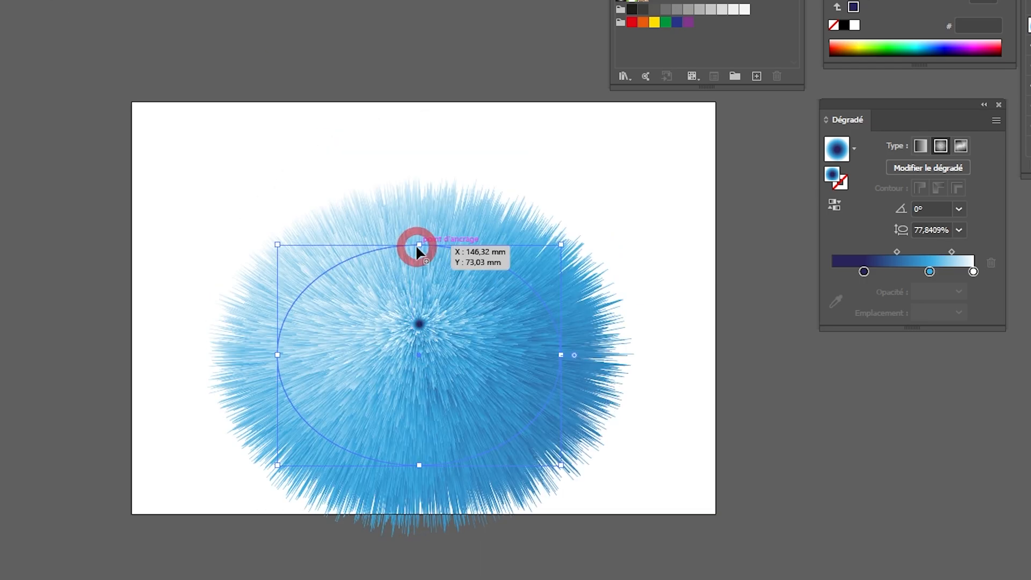
mouse_move(440, 370)
left_mouse_down()
mouse_move(438, 330)
mouse_move(454, 320)
mouse_move(433, 301)
mouse_move(421, 323)
mouse_move(416, 299)
mouse_move(444, 341)
mouse_move(437, 322)
mouse_move(450, 333)
left_mouse_up()
left_click(668, 179)
- Move the small inner circle slightly right of and below the ellipse's centre
left_click(497, 226)
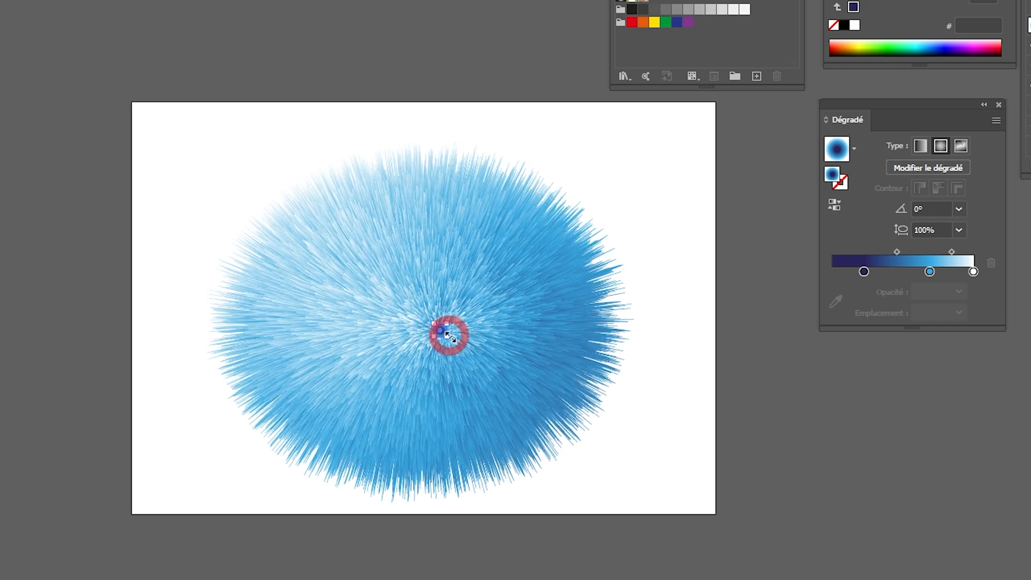
left_click(466, 339)
left_click(548, 301)
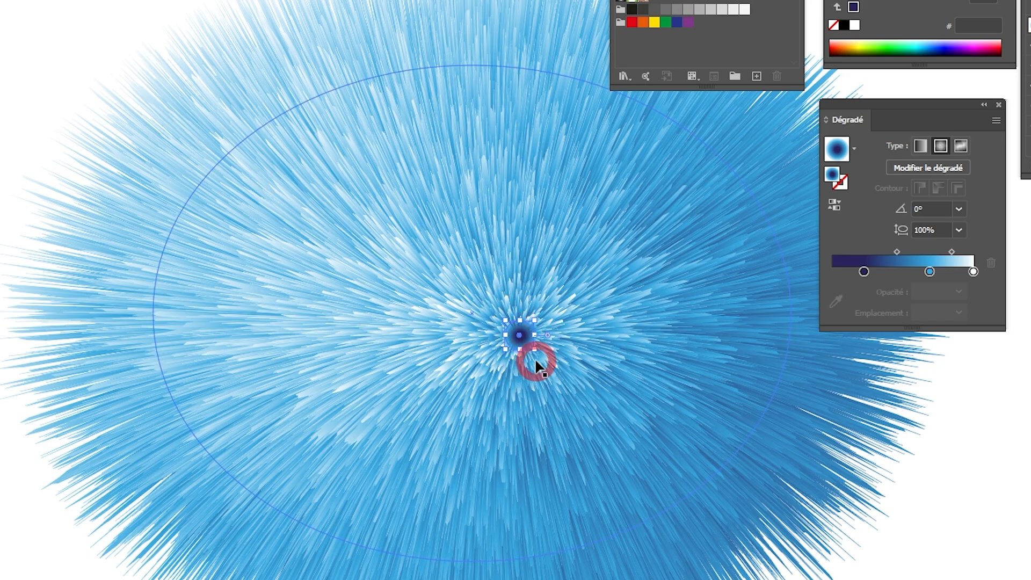
left_click_drag(531, 370, 530, 369)
left_click(417, 240, "alt")
left_click(527, 292)
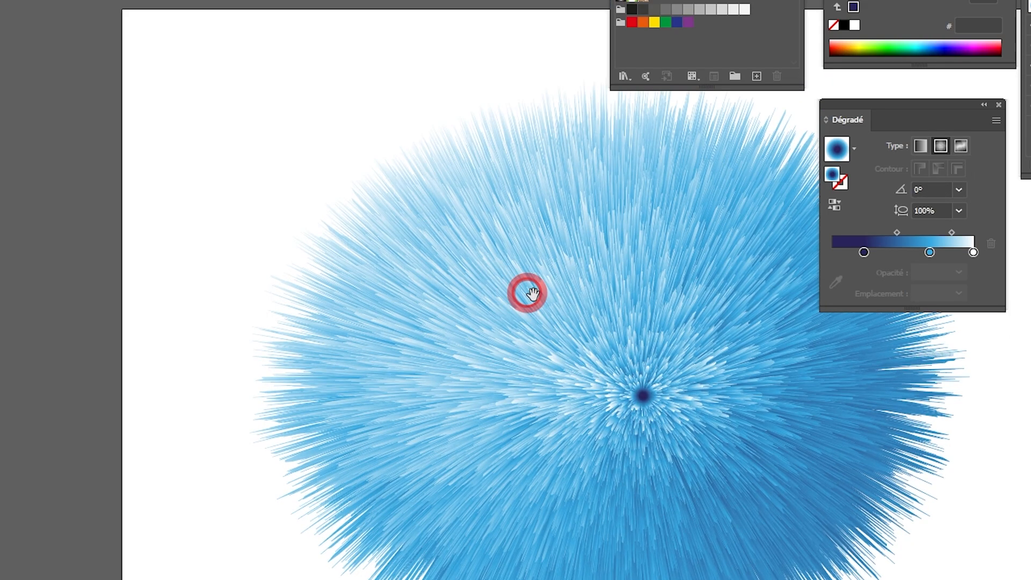
left_click(499, 282, "alt")
left_click_drag(499, 281, 428, 249)
left_click(483, 269, "alt")
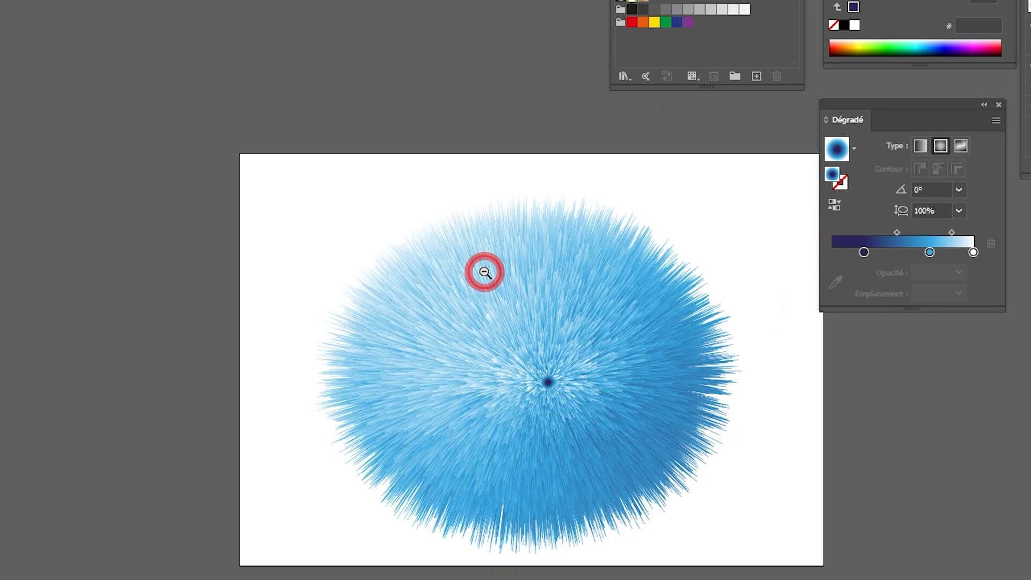
left_click_drag(483, 269, 391, 249)
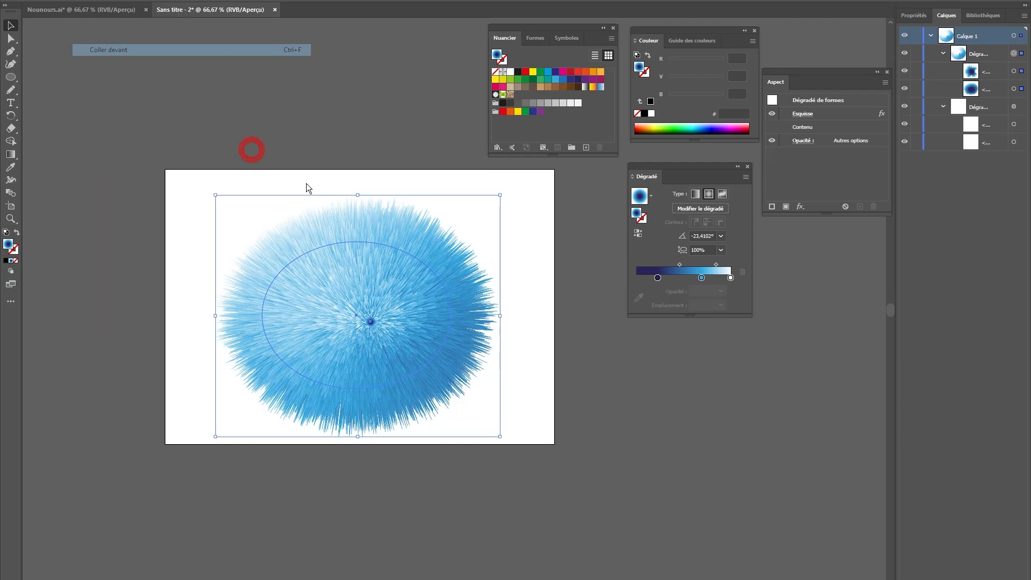
- Shrink and flatten the pasted furry copy into a muzzle named Museau, and shift its outer ellipse's gradient so the right side darkens
scroll(417, 321, "up", 2)
left_click_drag(369, 249, 467, 278)
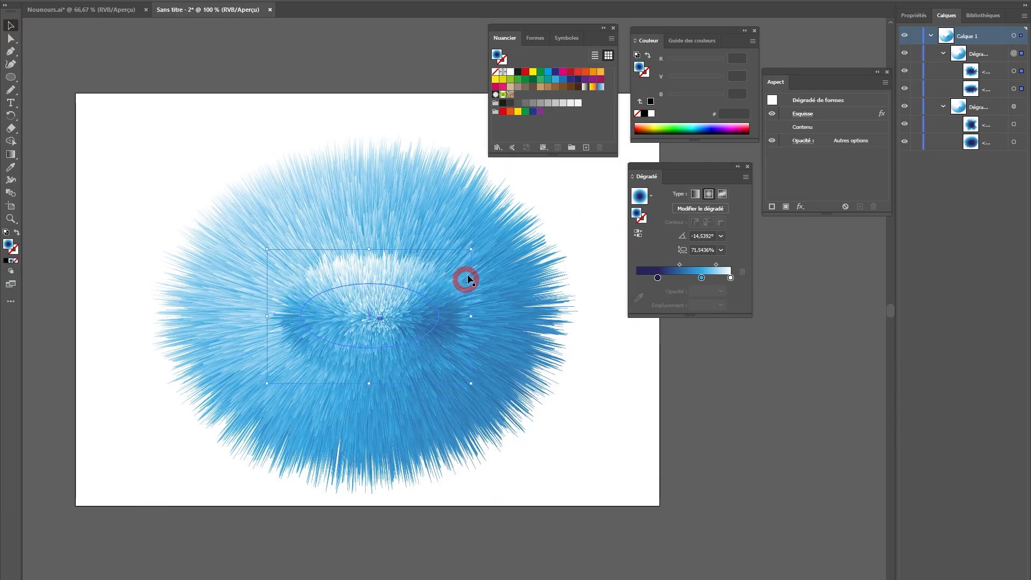
left_click(1022, 70)
left_click_drag(822, 115, 742, 331)
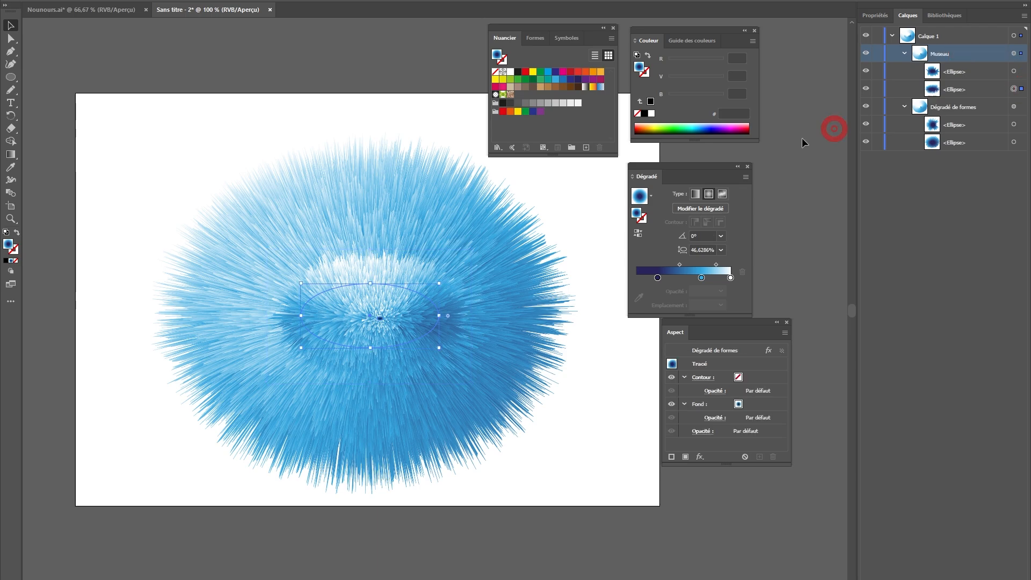
key("g")
left_click(433, 340)
- Draw an ellipse about 117 × 72 mm over the muzzle and centre a flattened radial gradient inside it
mouse_move(433, 340)
left_mouse_down()
mouse_move(426, 334)
mouse_move(451, 362)
mouse_move(433, 334)
mouse_move(396, 330)
mouse_move(489, 382)
left_mouse_up()
key("l")
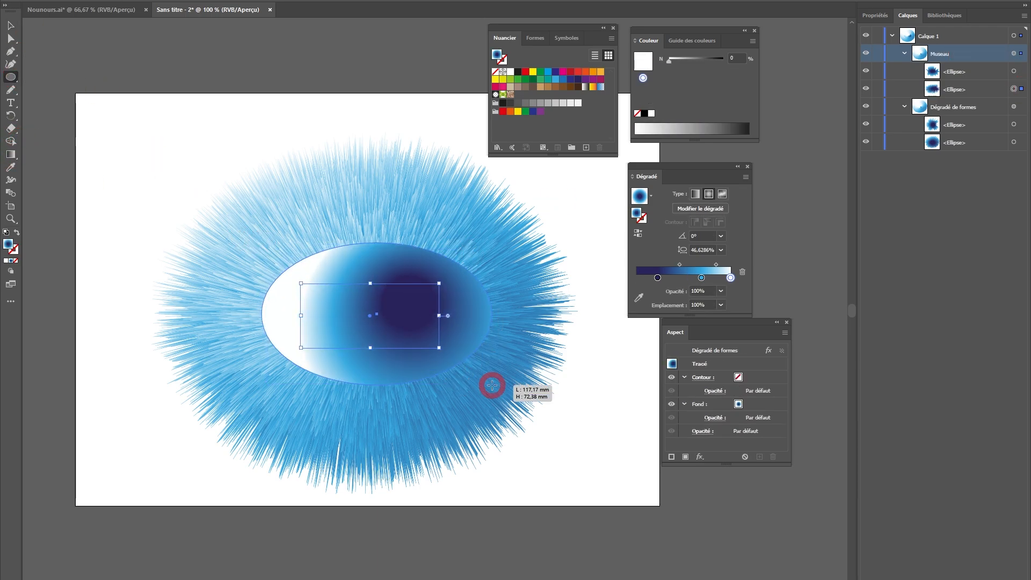
key("g")
left_click(445, 323)
left_click(409, 295)
mouse_move(384, 315)
left_mouse_down()
mouse_move(536, 362)
mouse_move(371, 301)
mouse_move(357, 309)
left_mouse_up()
left_click_drag(379, 251, 380, 373)
key("v")
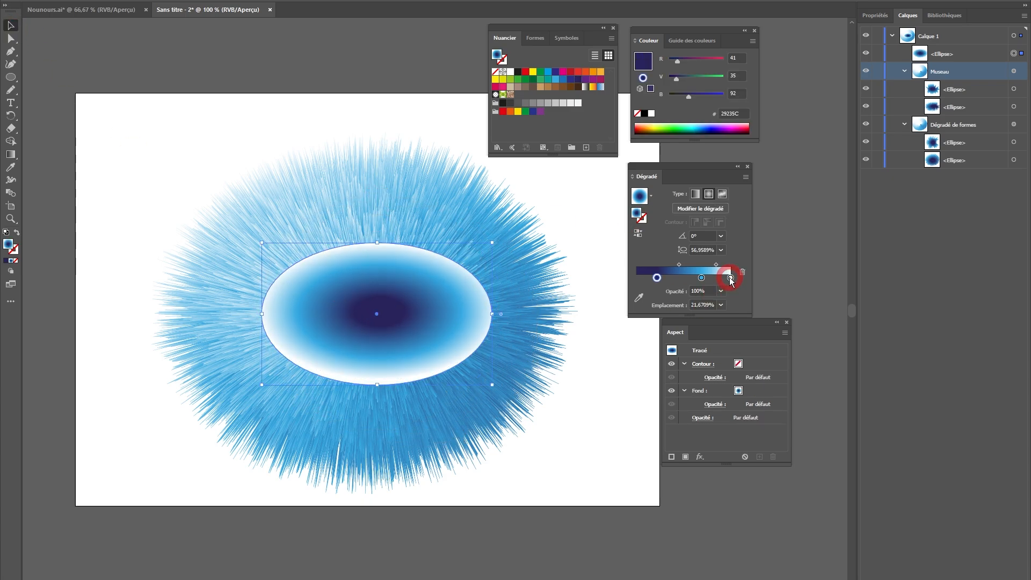
- Set the ellipse's blending mode to Produit and adjust its gradient stops, with the blue stop at about 69.6%
mouse_move(727, 276)
left_mouse_down()
mouse_move(702, 279)
mouse_move(726, 278)
left_mouse_up()
left_click(327, 41)
mouse_move(657, 277)
left_mouse_down()
mouse_move(671, 278)
mouse_move(661, 278)
left_mouse_up()
left_click(218, 11)
left_click(215, 44)
left_click(720, 280)
double_click(725, 278)
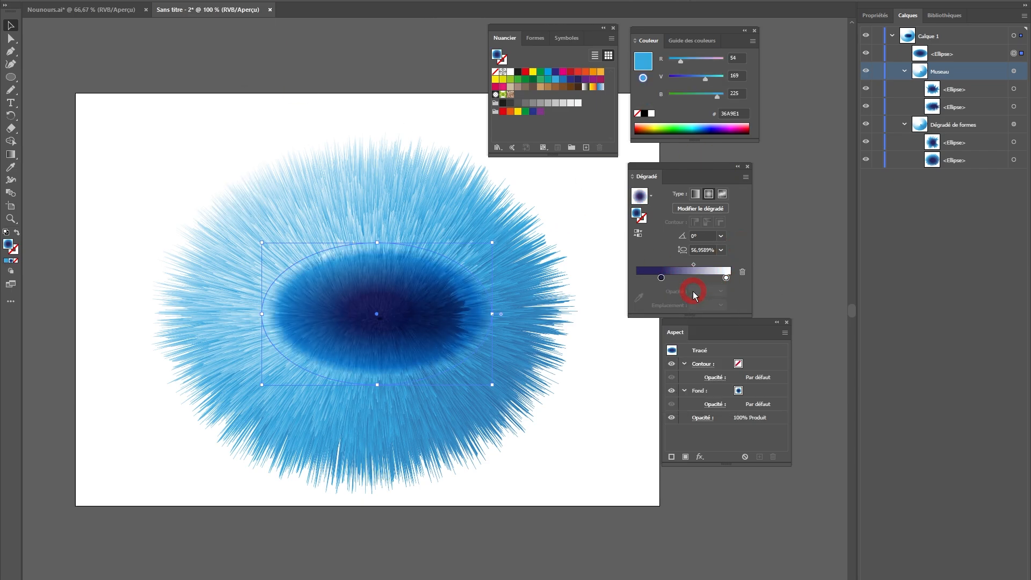
left_click(709, 279)
- Place the shadow ellipse beneath Museau in the stacking order and enlarge it around the muzzle
left_click_drag(962, 53, 949, 104)
left_click(521, 232)
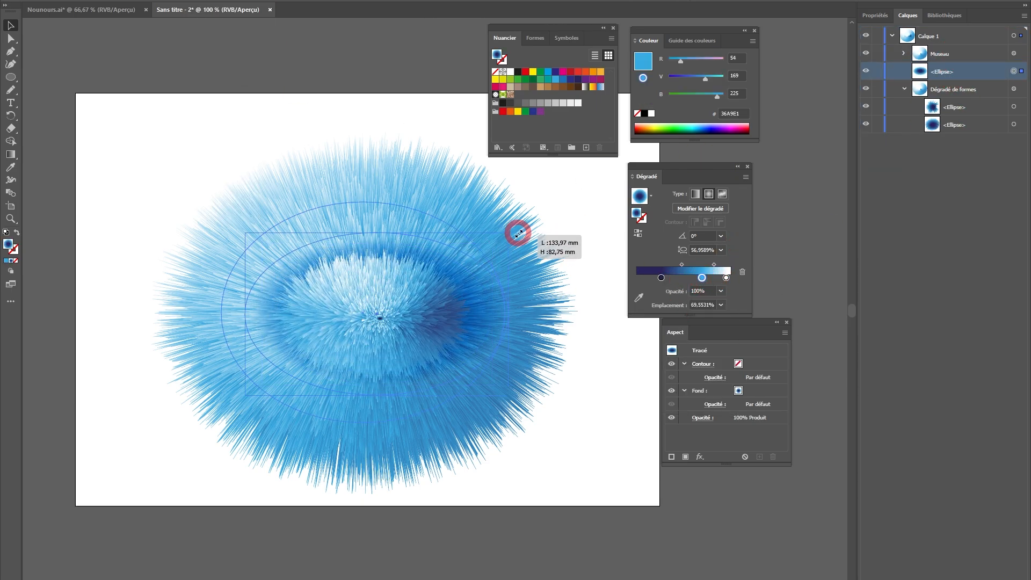
left_click(480, 284)
left_click(478, 276)
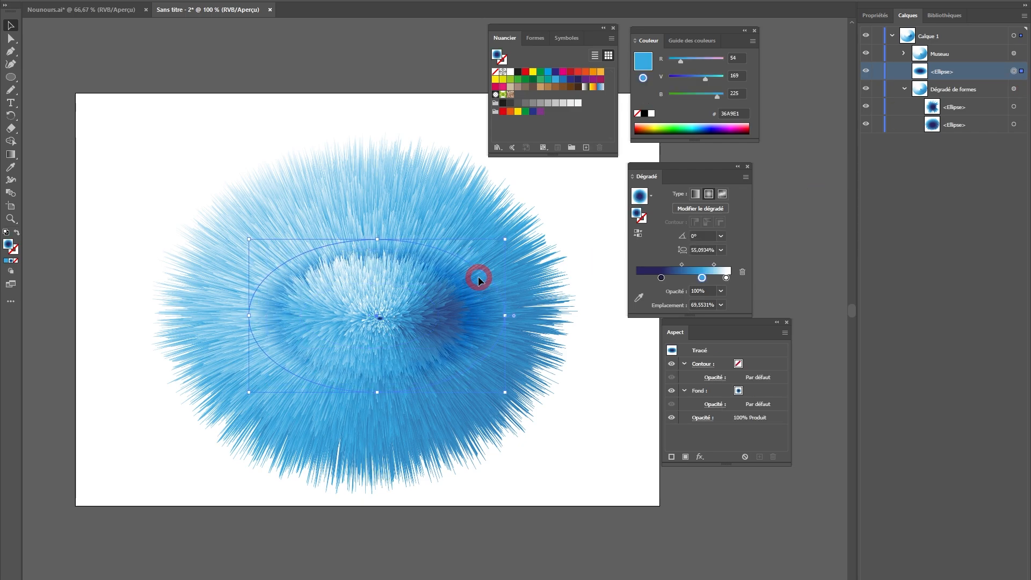
- Darken the shadow ellipse's inner gradient stop, move it to about 52.4%, and fit the ellipse under the muzzle's lower edge
double_click(661, 278)
left_click_drag(662, 278, 686, 277)
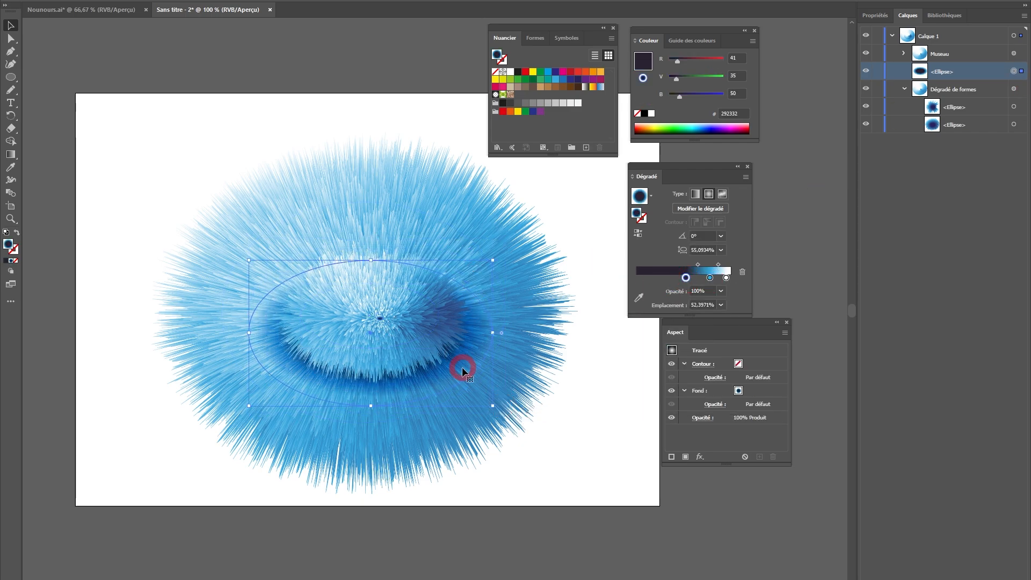
left_click_drag(249, 333, 482, 338)
- Duplicate the furry muzzle, rotate it upright and place it at the head's upper left as an ear
left_click_drag(409, 344, 263, 183)
left_click_drag(233, 253, 294, 226)
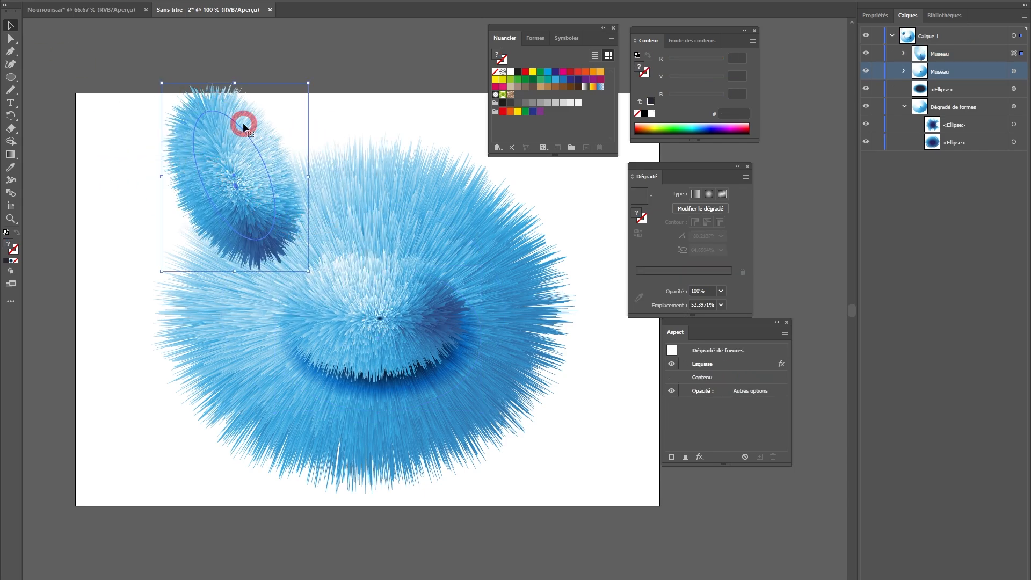
left_click_drag(136, 138, 478, 218)
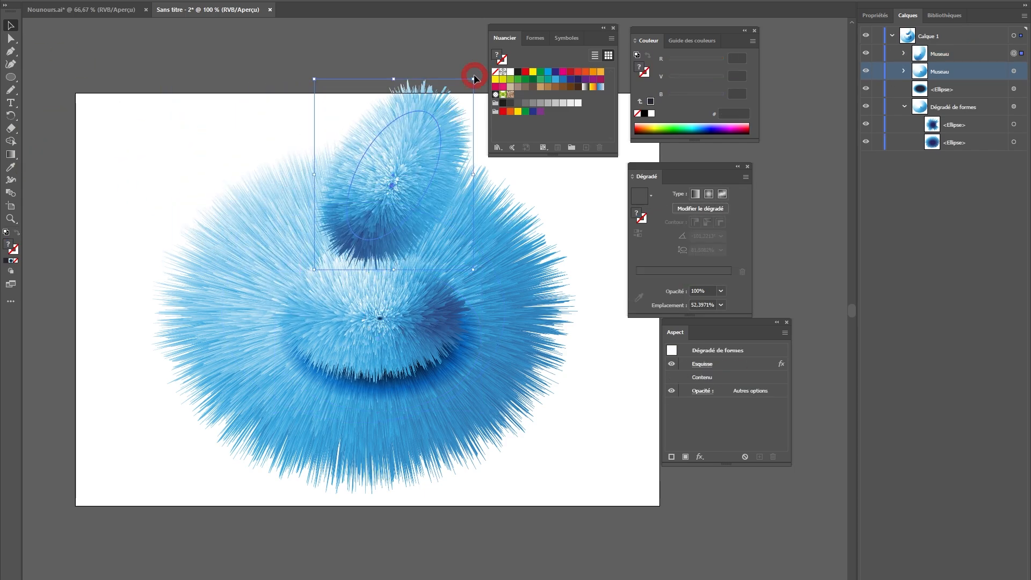
left_click_drag(390, 166, 233, 155)
- Send the ear named Oreille behind the head and place a mirrored copy at the head's upper right
left_click_drag(963, 77, 964, 53)
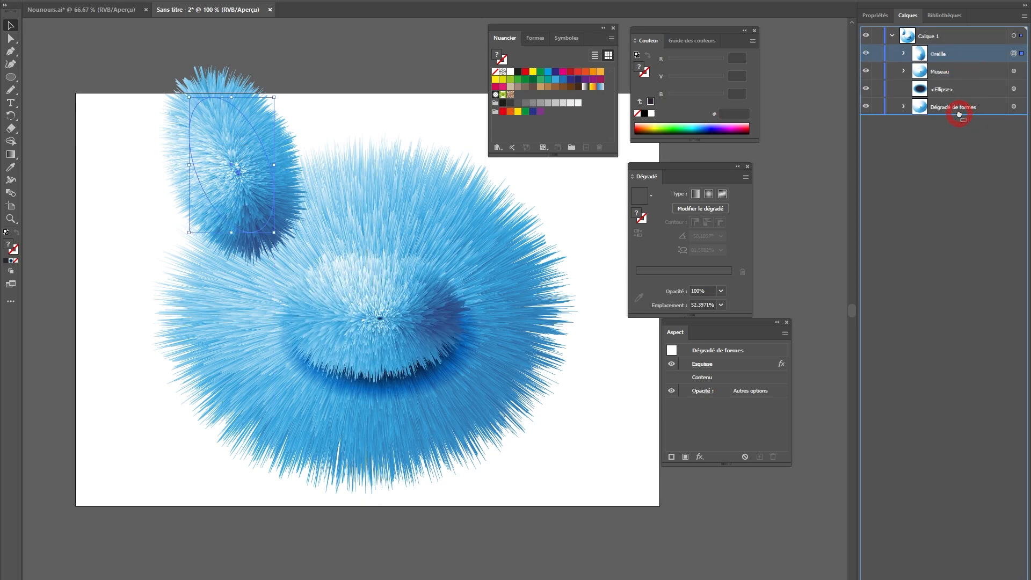
left_click_drag(959, 114, 959, 115)
left_click_drag(189, 156, 481, 191)
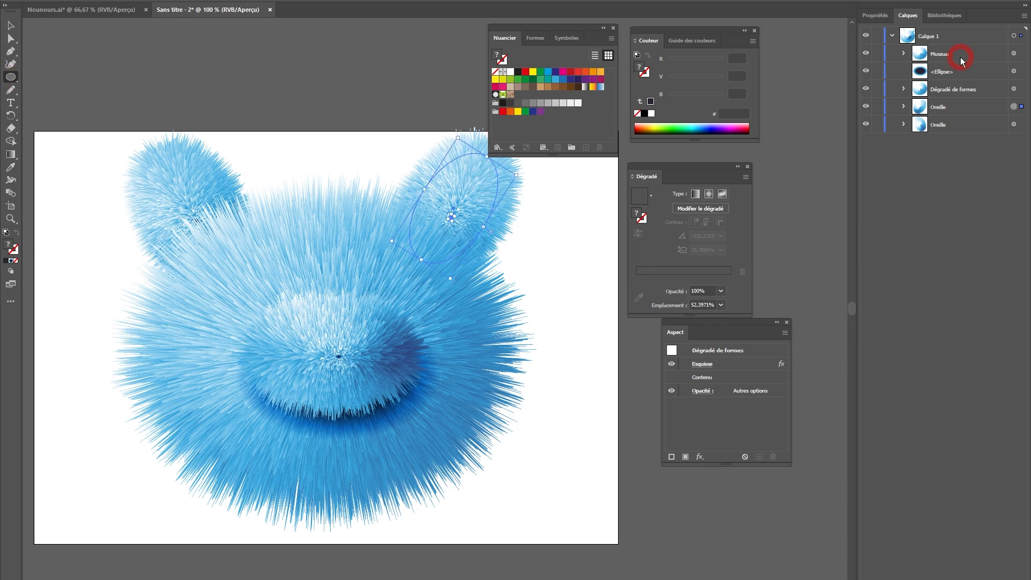
- Draw a black upright ellipse above the muzzle for the right-hand eye and place it beneath Museau in the stacking order
left_click(9, 77)
left_click_drag(349, 249, 398, 317)
left_click(518, 72)
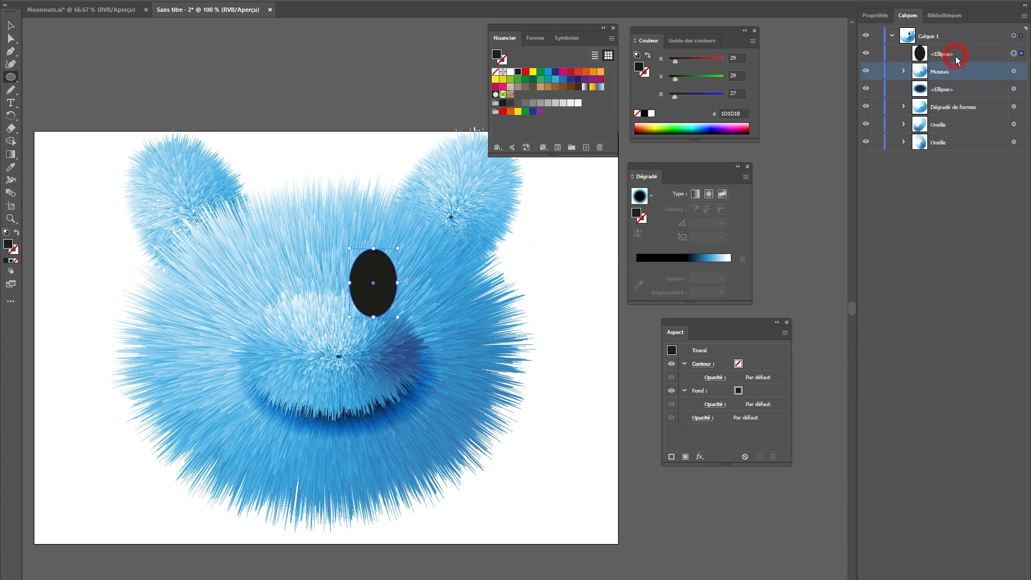
left_click_drag(960, 54, 962, 98)
scroll(424, 276, "up", 3)
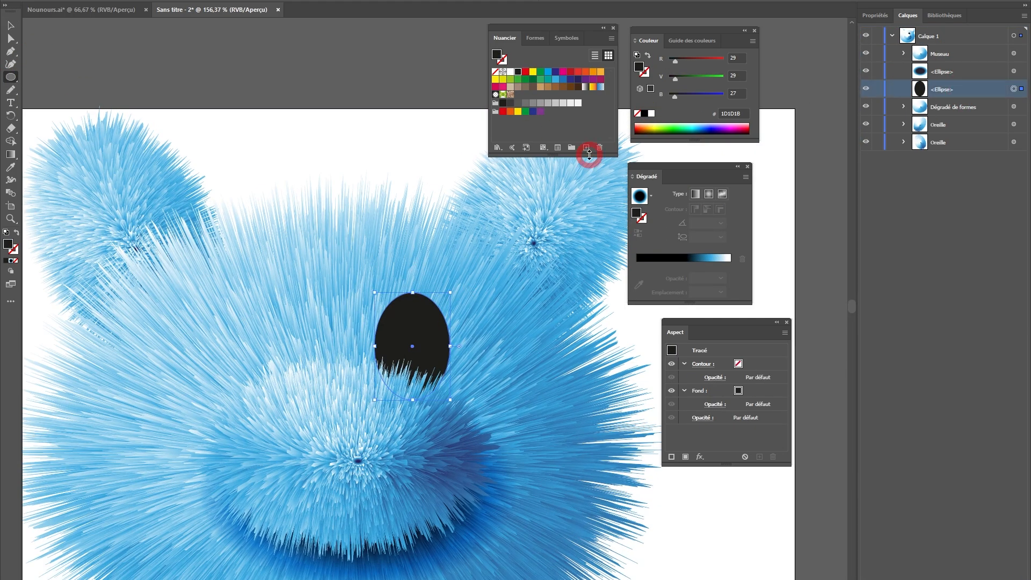
- Complete the eye with smaller stacked copies of the ellipse: a white one, a black pupil and a white highlight
left_click(510, 72)
key("ctrl+f")
left_click_drag(450, 292, 420, 336)
key("ctrl+f")
left_click(510, 72)
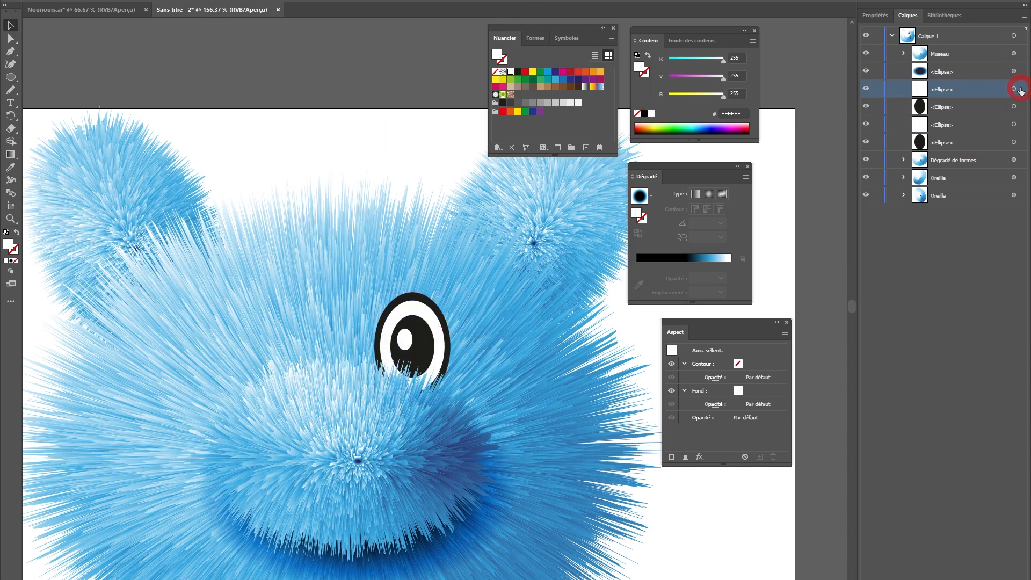
- Group the eye's ellipses and duplicate the group to the left for the second eye
left_click_drag(1021, 92, 1022, 145)
key("ctrl+g")
left_click_drag(425, 331, 303, 330)
left_click(226, 264)
- Draw a wide black ellipse on the muzzle as the nose and add a small white highlight to it
left_click(10, 77)
left_click_drag(287, 403, 426, 488)
left_click(553, 102)
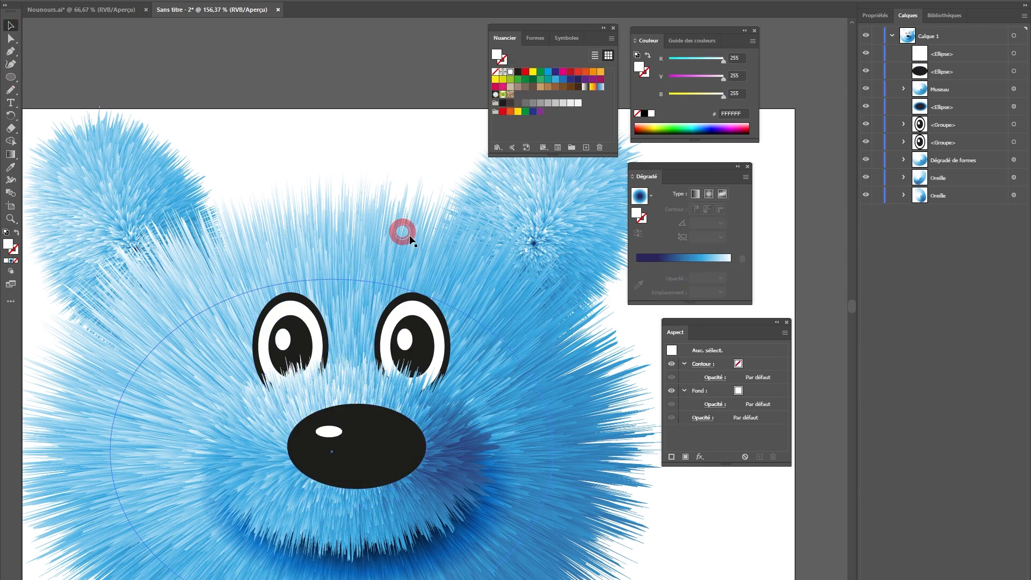
- Group all the bear artwork and clear the selection
key("ctrl+0")
key("ctrl+a")
key("ctrl+g")
key("ctrl+shift+a")
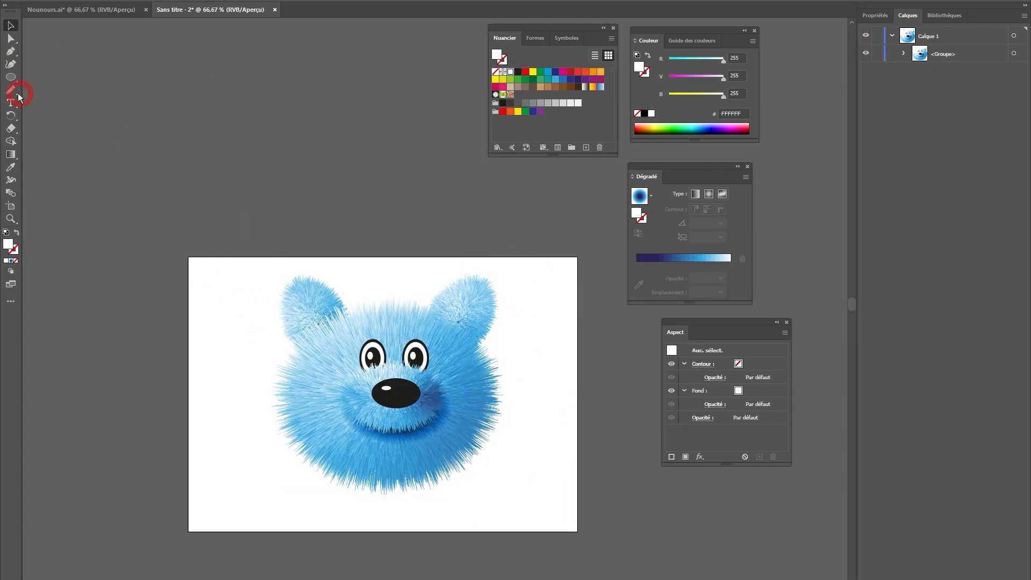
- Draw a rectangle covering the artboard, fill it with dark blue 29235C and place it behind the bear group
left_click(18, 95)
left_click_drag(188, 257, 577, 532)
left_click(578, 79)
left_click_drag(970, 79, 971, 80)
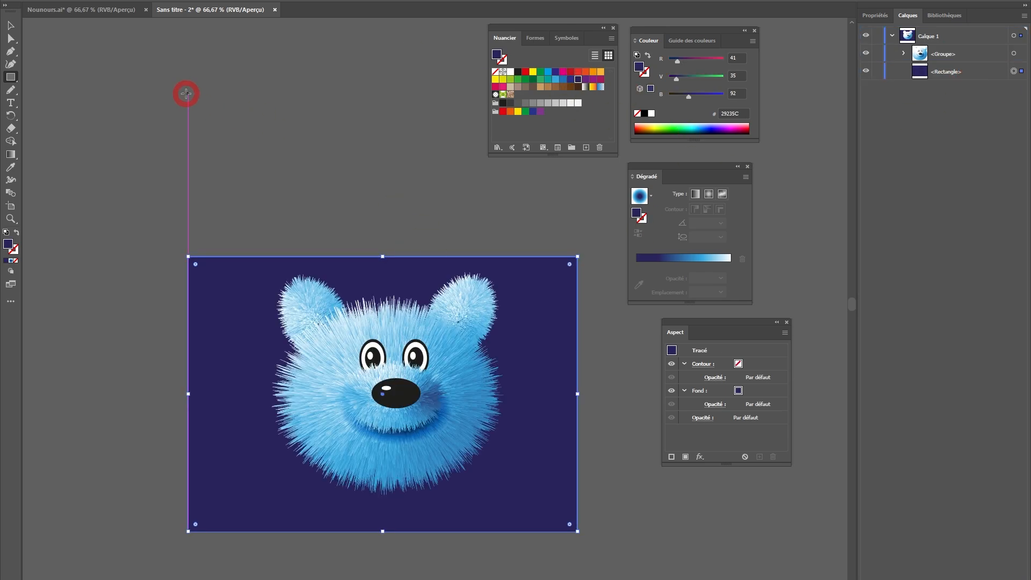
- Change the background rectangle's fill to the brighter dark blue 312783 and lock the rectangle
left_click(593, 79)
left_click(556, 72)
left_click(878, 71)
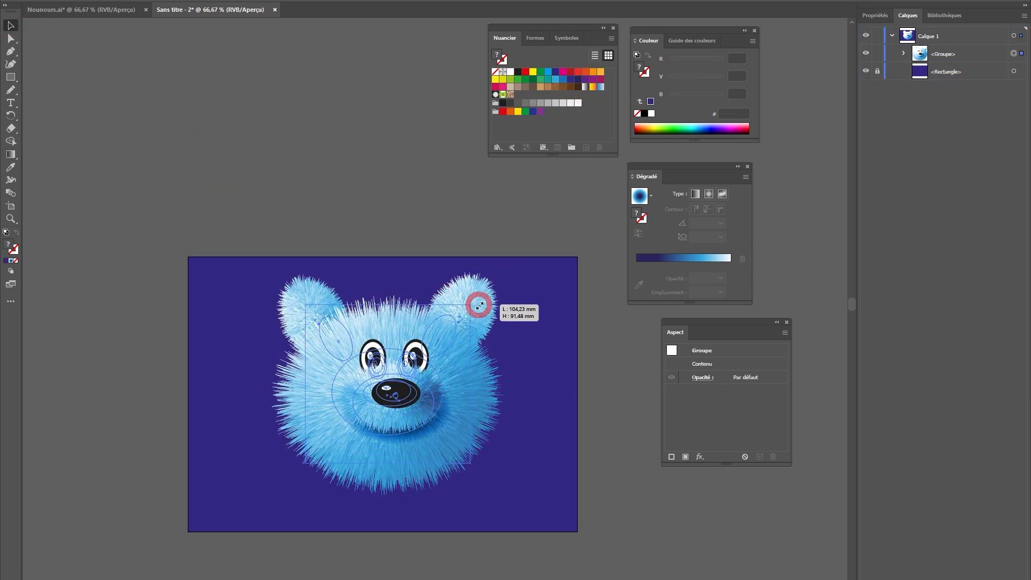
- Draw a wide, flat ellipse below the bear's head and fill it with a radial gradient of 29235C fading to 0% opacity
key("ctrl+1")
left_click_drag(10, 77, 43, 102)
left_click_drag(242, 493, 465, 546)
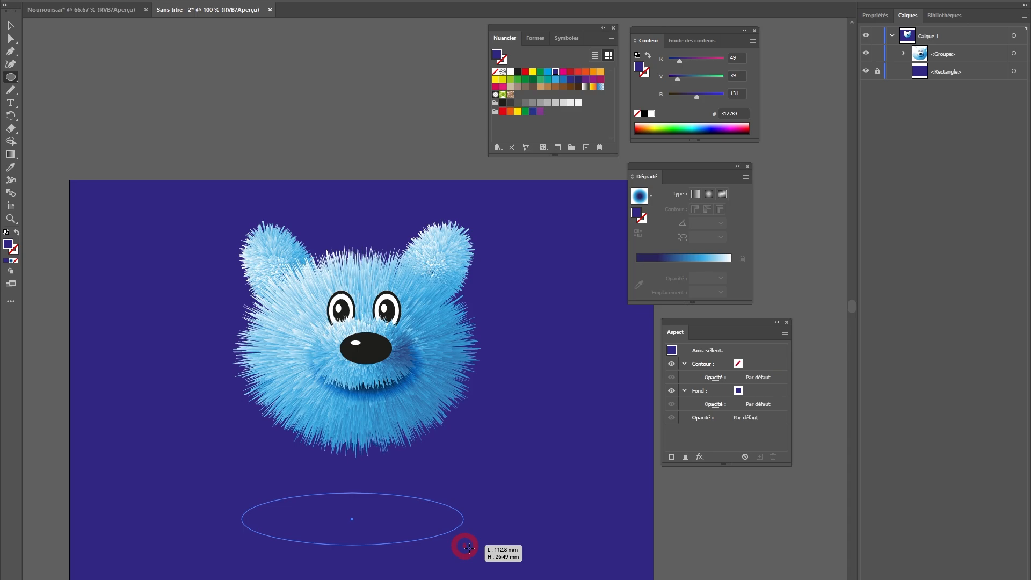
left_click(665, 259)
left_click(729, 278)
left_click_drag(730, 277, 677, 279)
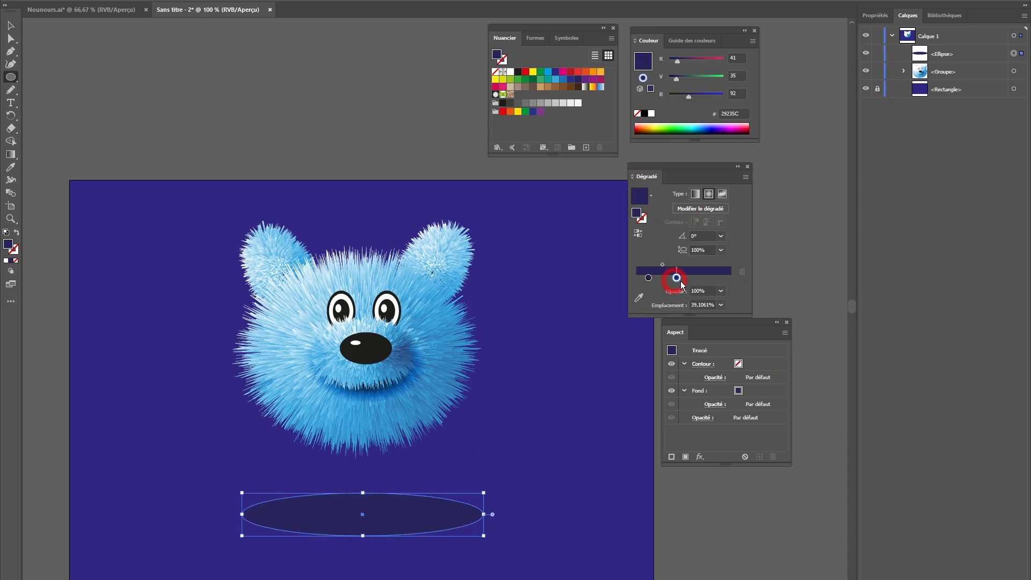
- Show the transparency settings and set the shadow ellipse's blending mode to Produit
left_click(306, 2)
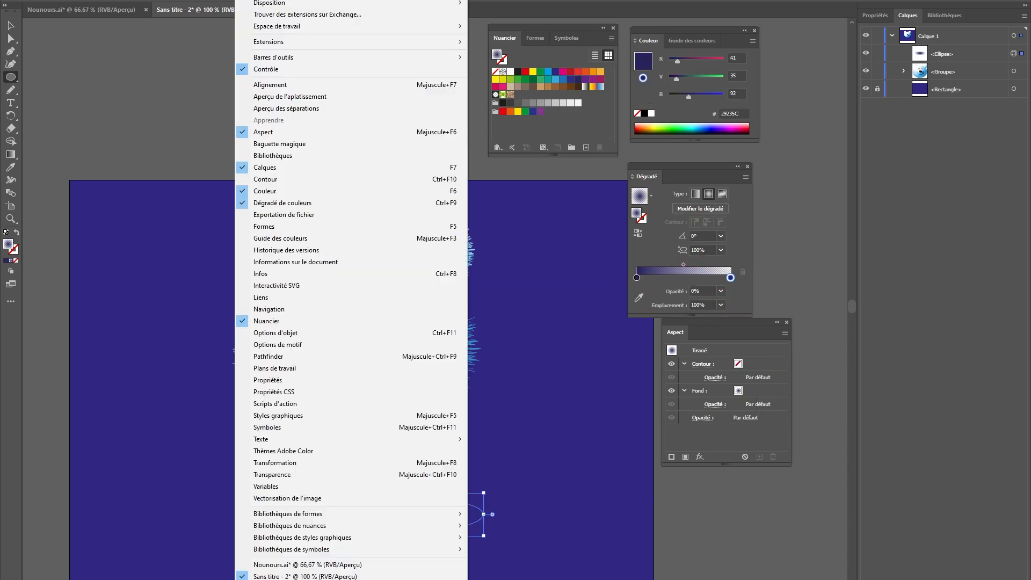
left_click(277, 476)
left_click(203, 39)
left_click(104, 329)
- Flatten the shadow ellipse's radial gradient to an aspect ratio of about 18% and clear the selection
key("g")
left_click(363, 489)
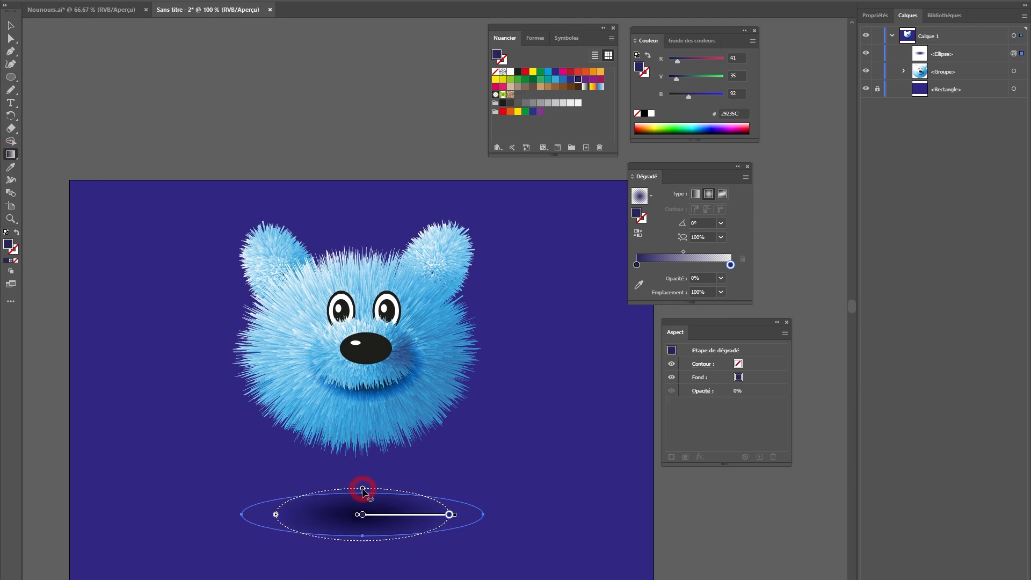
key("v")
left_click(131, 115)
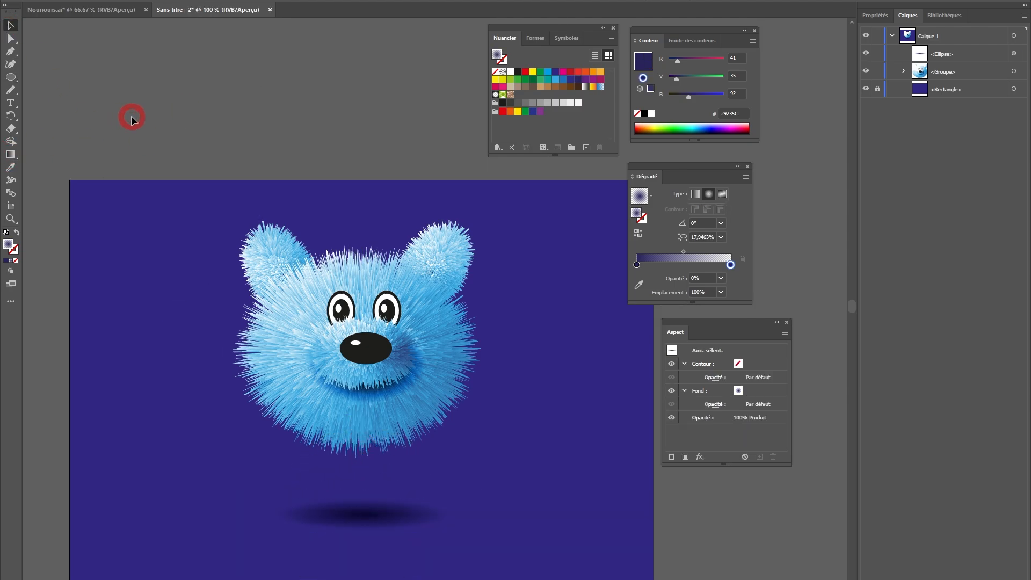